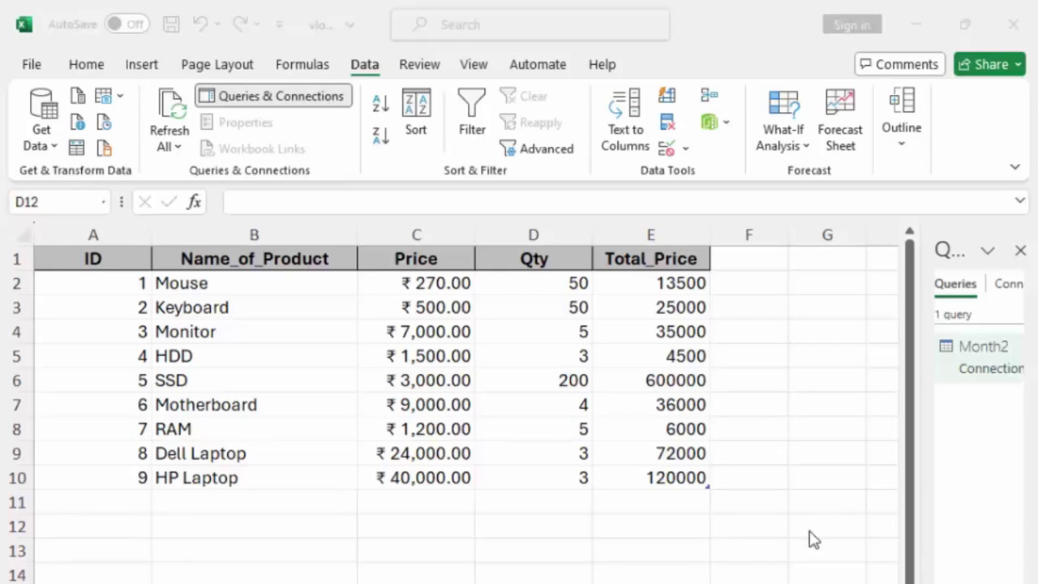
Resize the workbook queries pane, backing out of deleting the Month2 query.
click(906, 479)
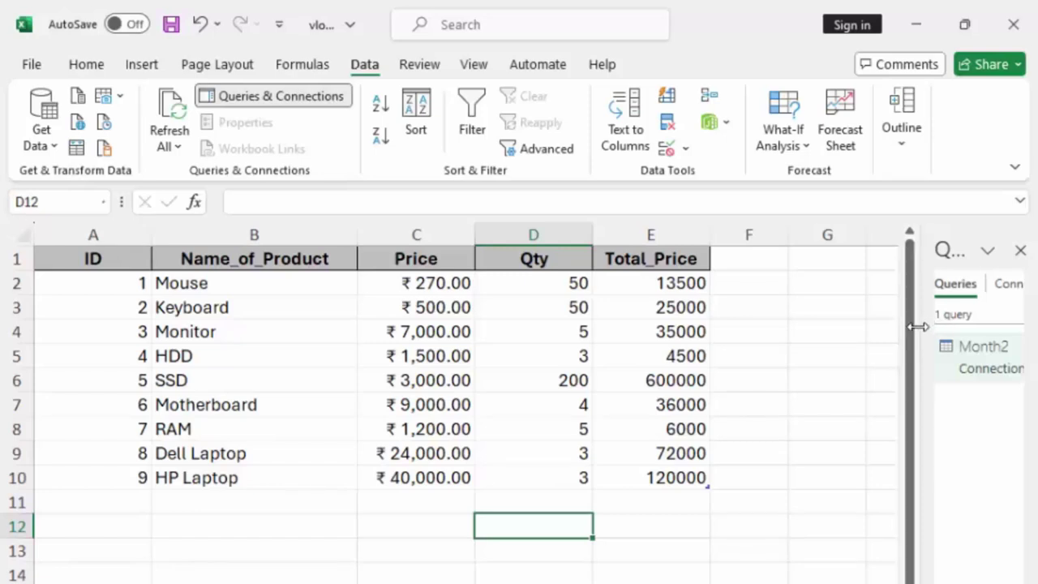
drag(917, 326, 774, 413)
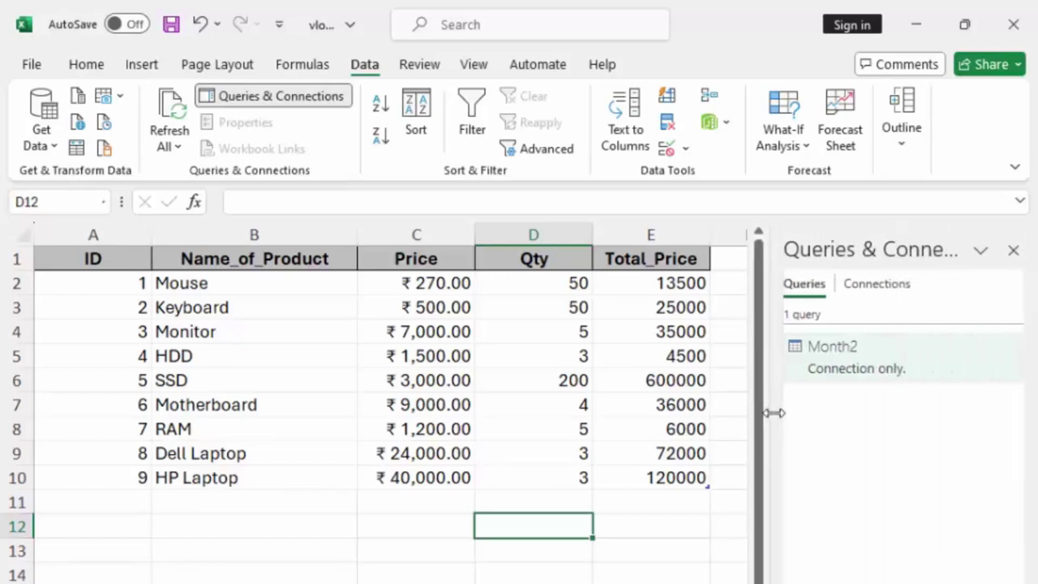
right_click(862, 364)
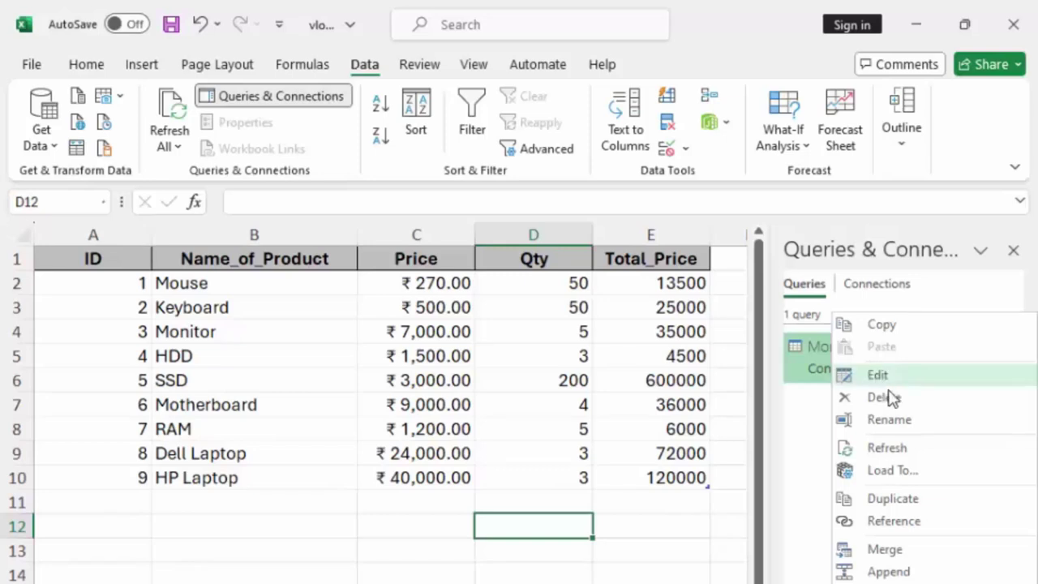
click(884, 396)
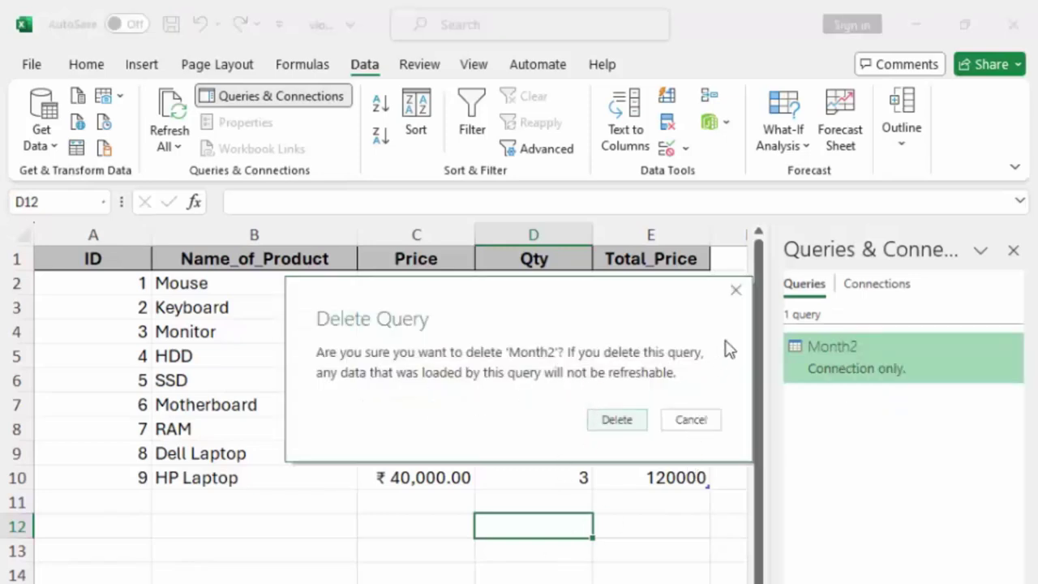
click(734, 290)
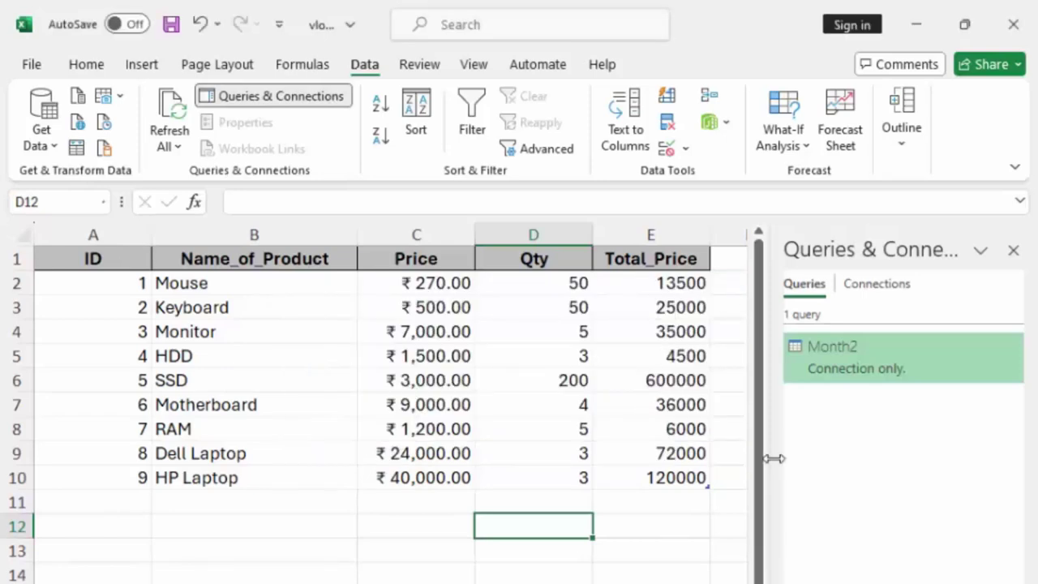
drag(786, 461, 934, 554)
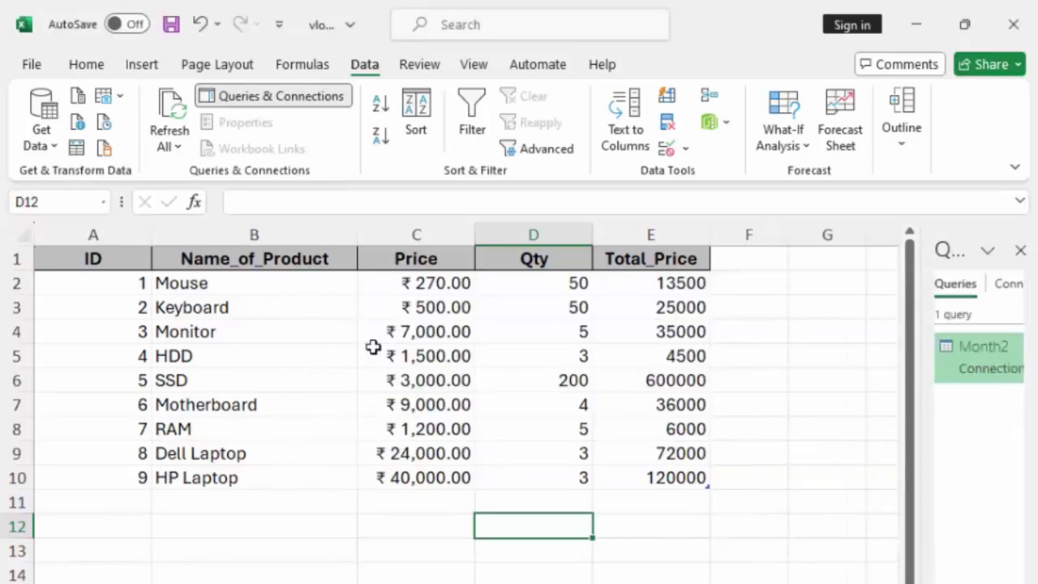
Add the header 'GST in %' in F1 and select F2:F10 for its values.
click(438, 282)
drag(438, 282, 425, 477)
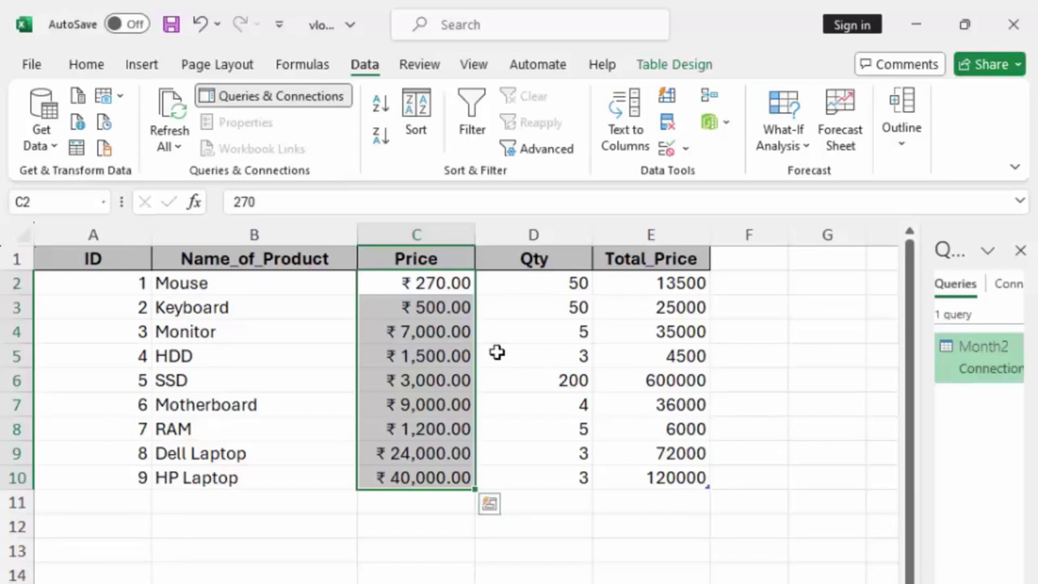
click(764, 261)
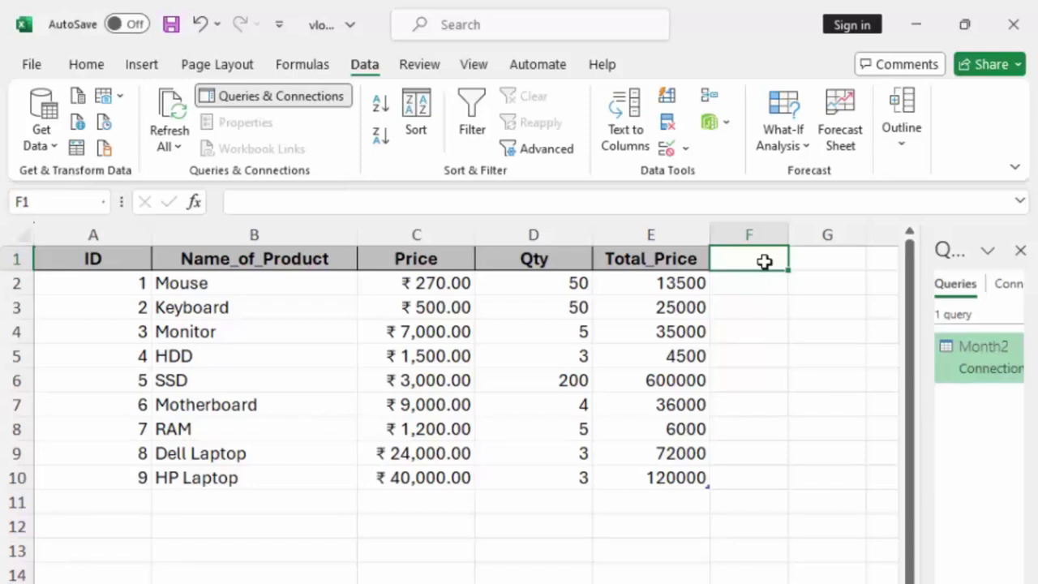
text(GST in %)
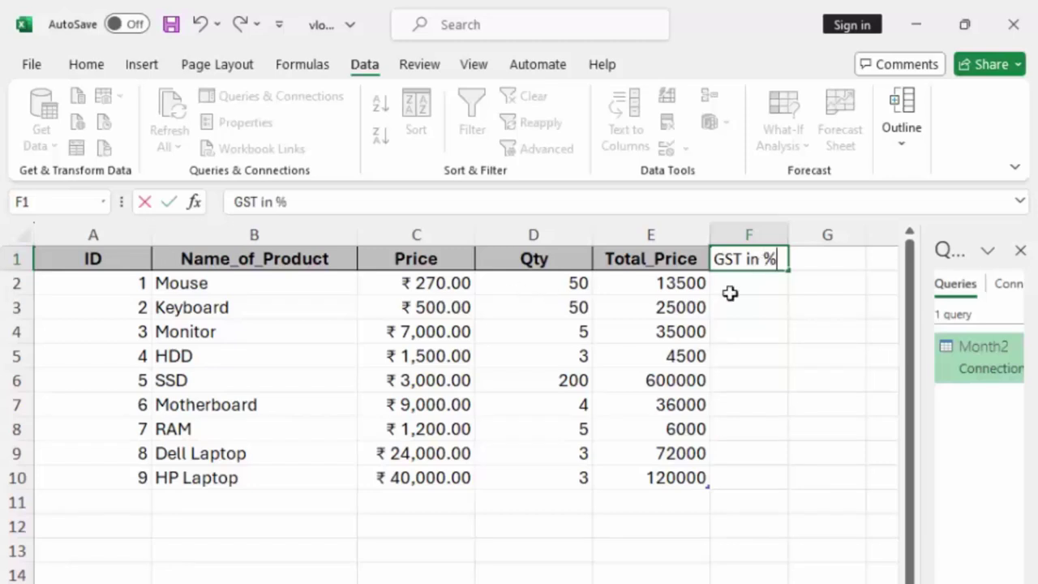
click(766, 285)
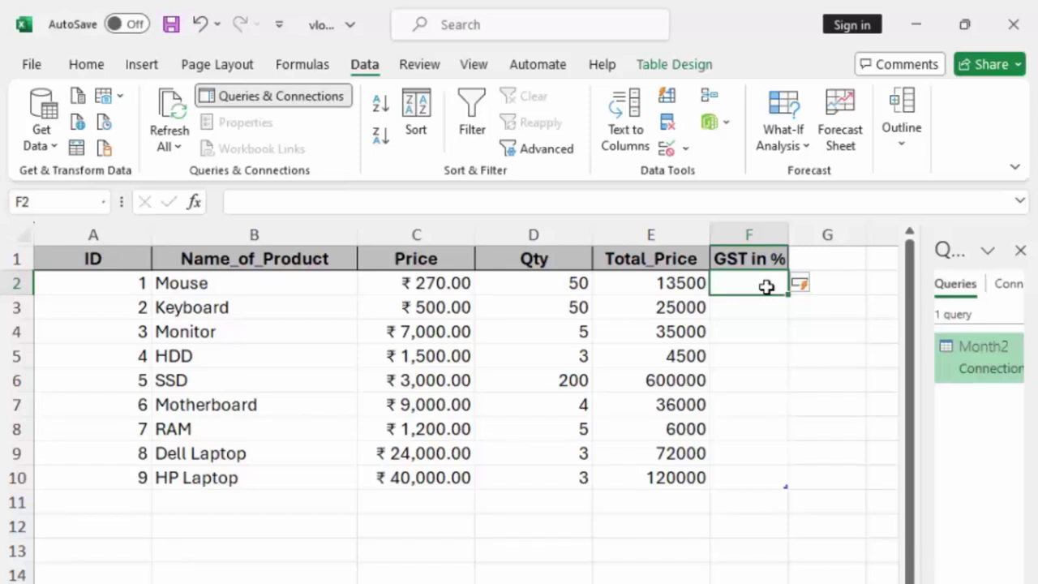
drag(759, 285, 740, 476)
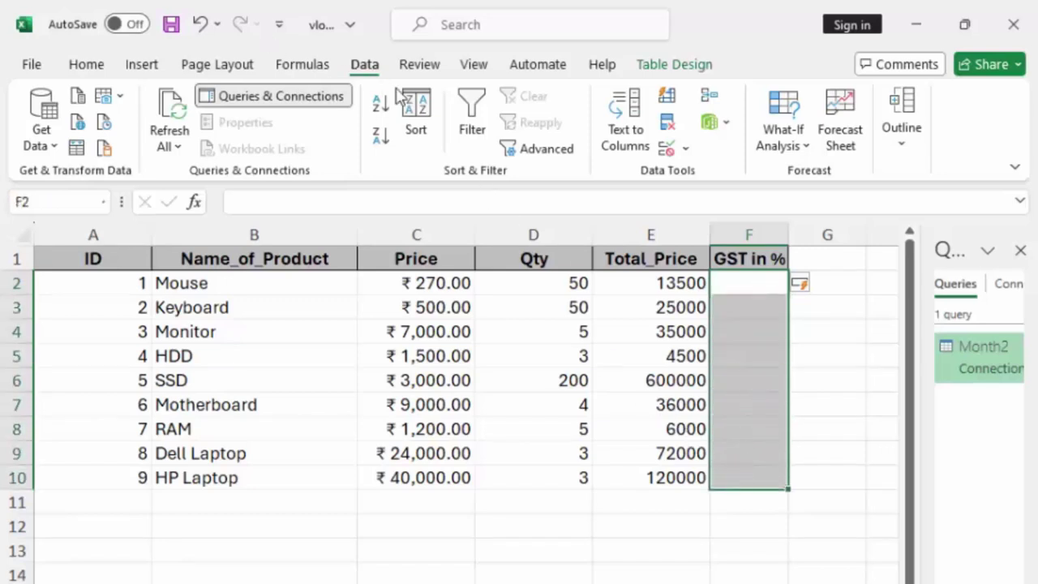
Start a List data validation rule on F2:F10, with the source so far reading 5%,10%.
click(685, 148)
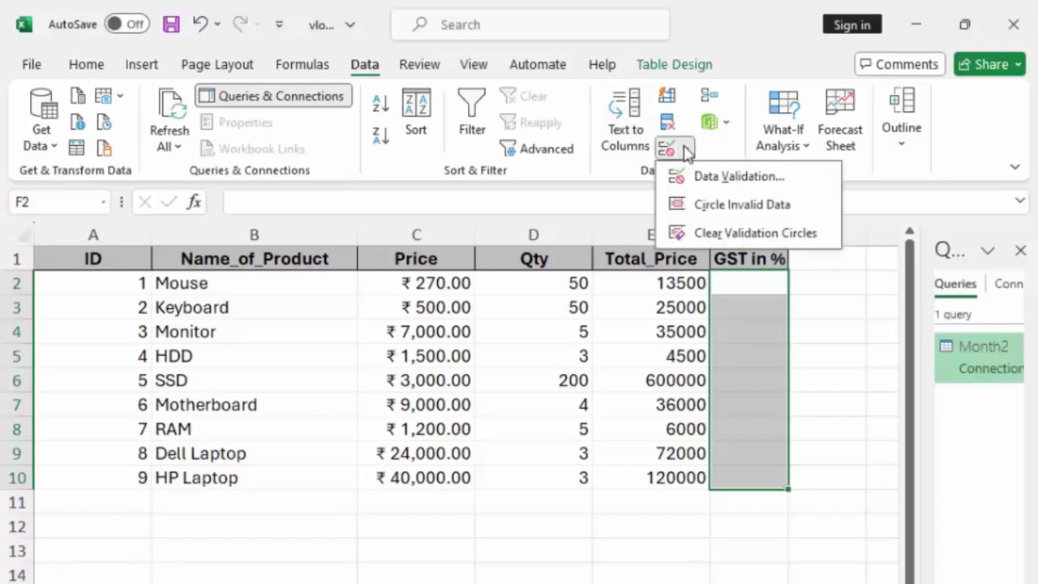
click(715, 176)
click(454, 116)
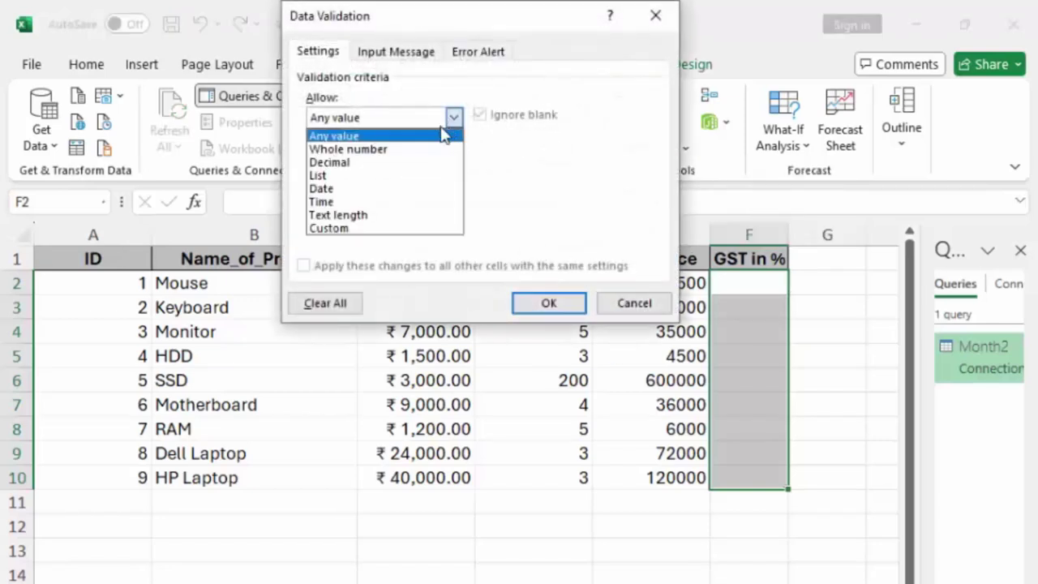
click(401, 175)
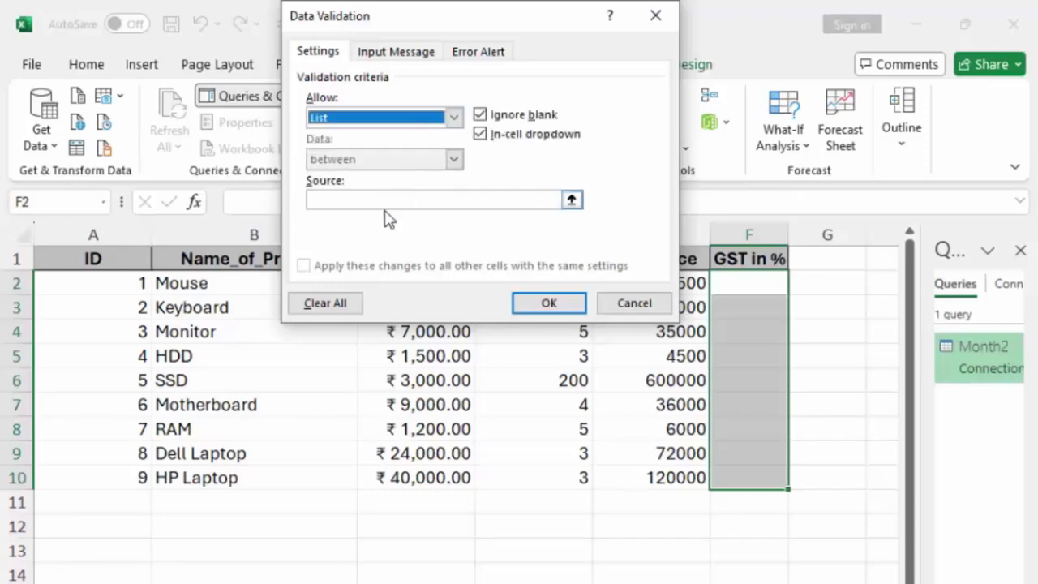
click(387, 202)
text(5%,)
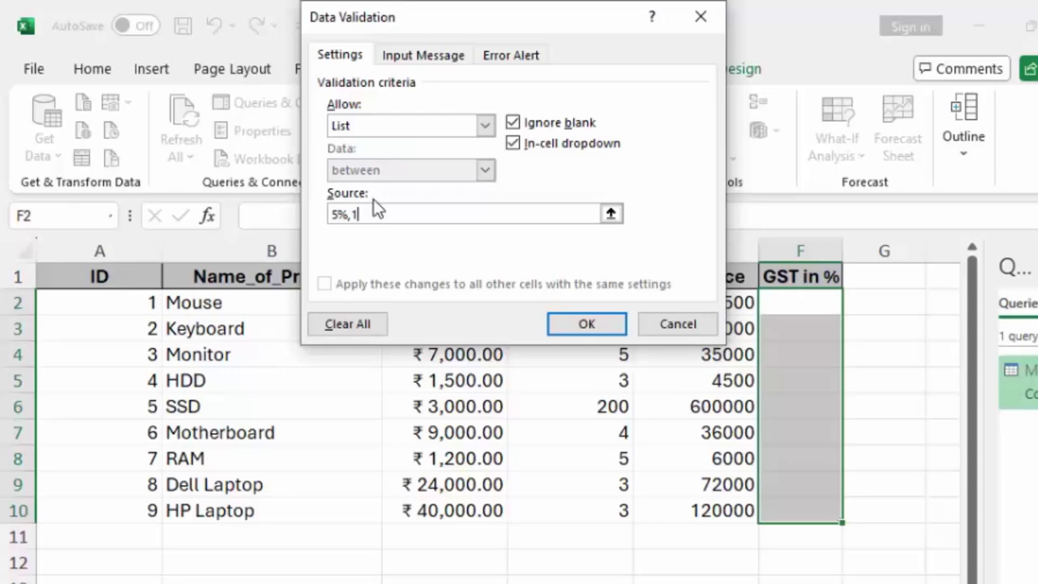
text(10)
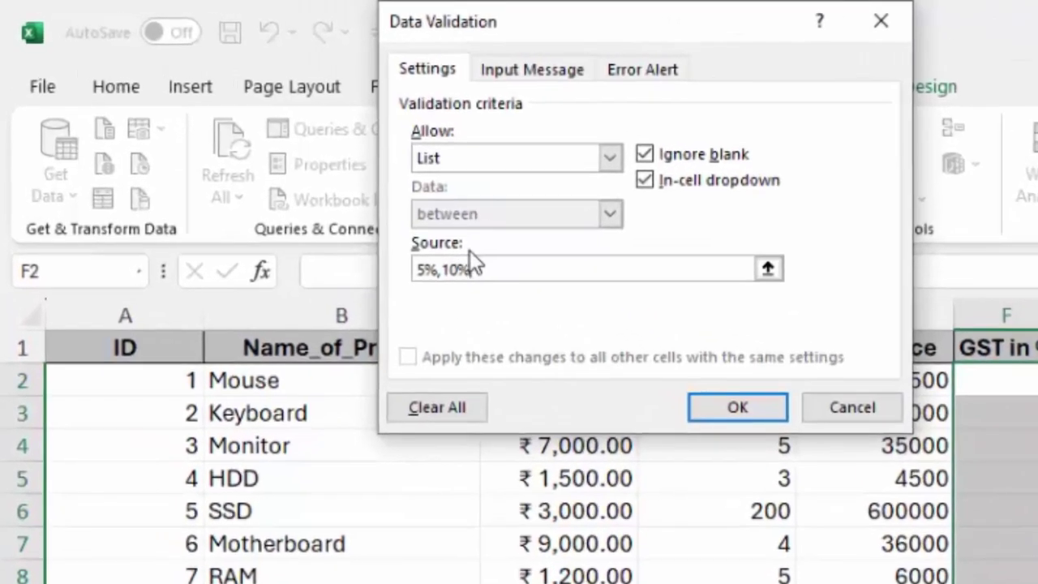
text(%)
text(,12%,)
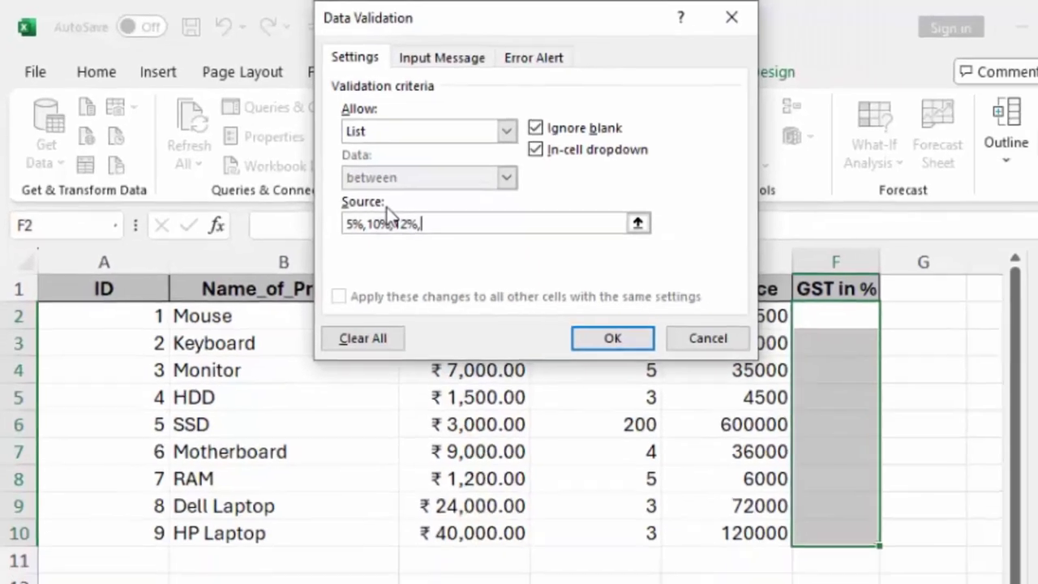
text(18%,21%,28%)
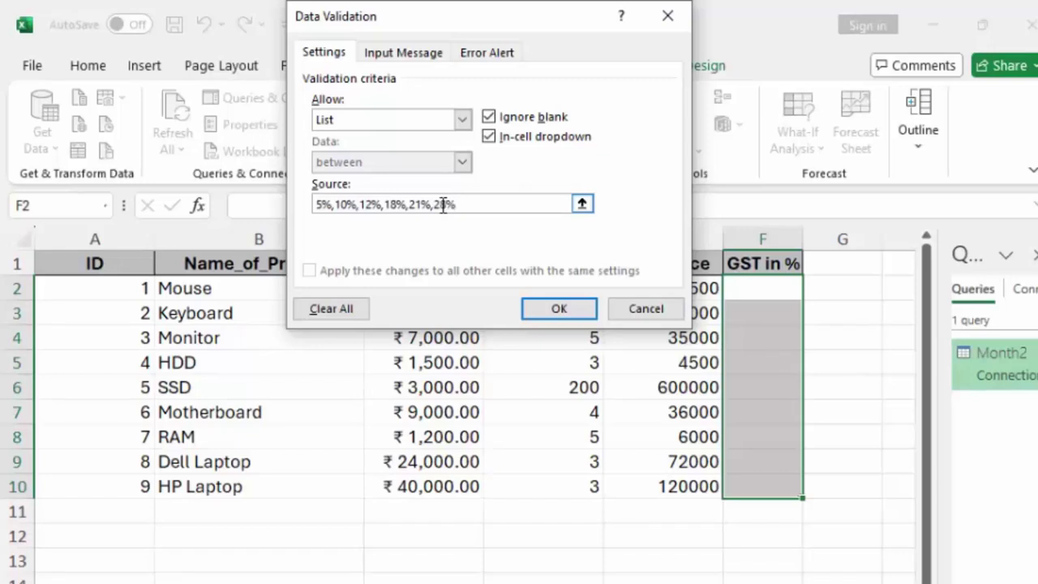
Apply the rate list, then pick 5% for Mouse, 10% for Keyboard and 12% for Monitor.
click(559, 308)
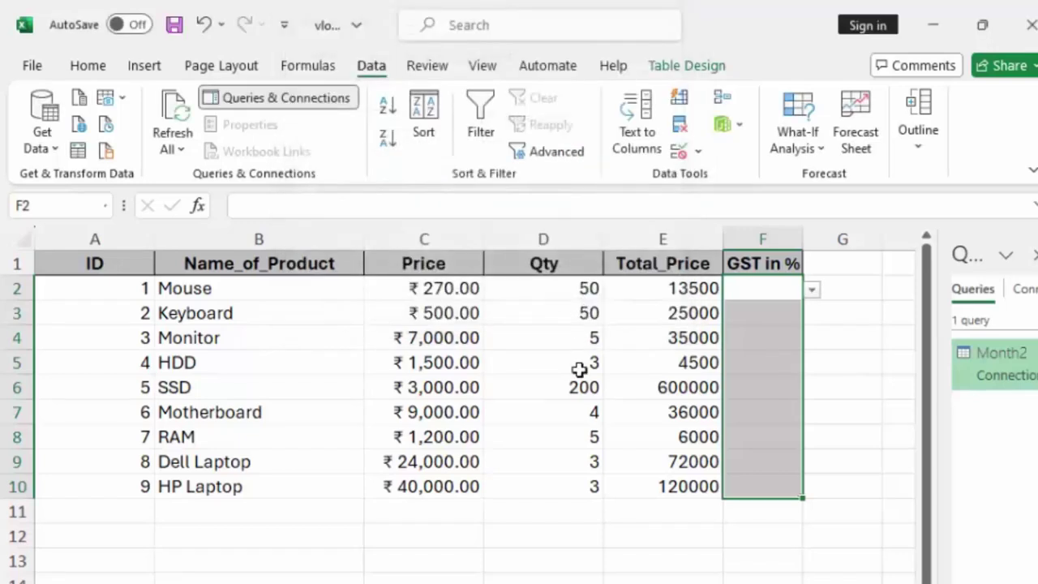
click(812, 290)
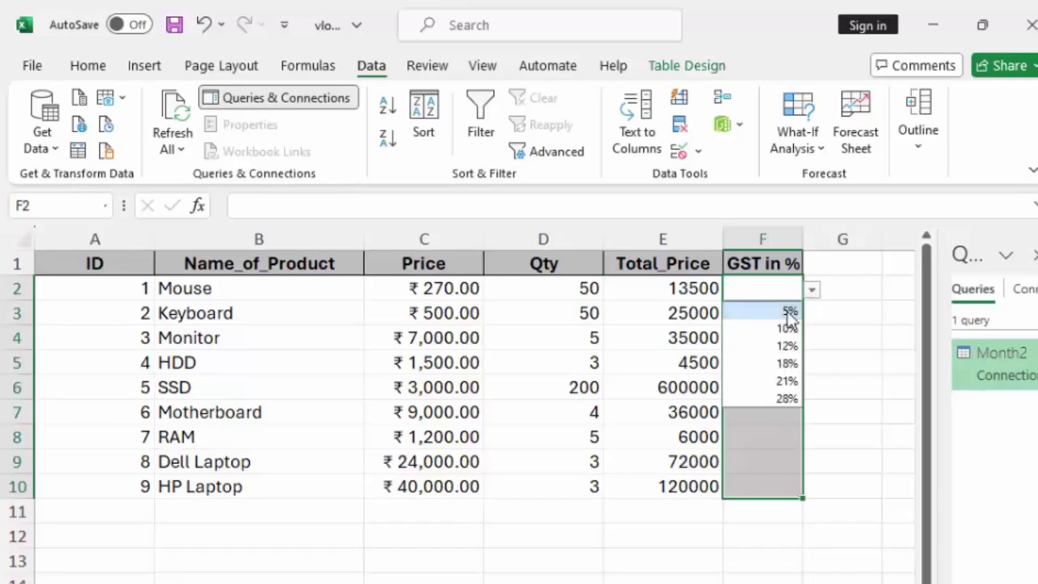
click(790, 314)
click(789, 317)
click(811, 318)
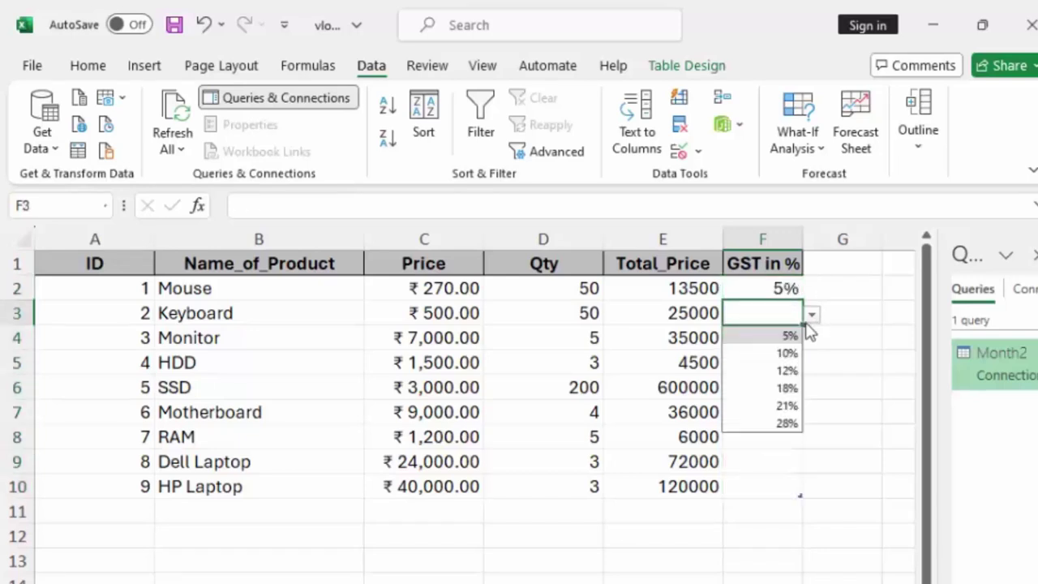
click(786, 353)
click(787, 339)
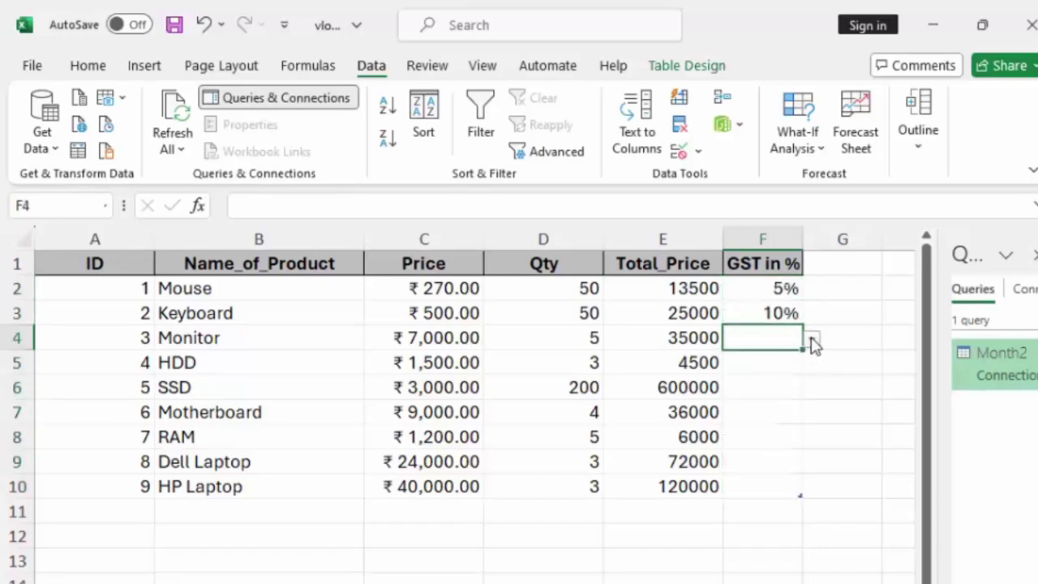
click(812, 341)
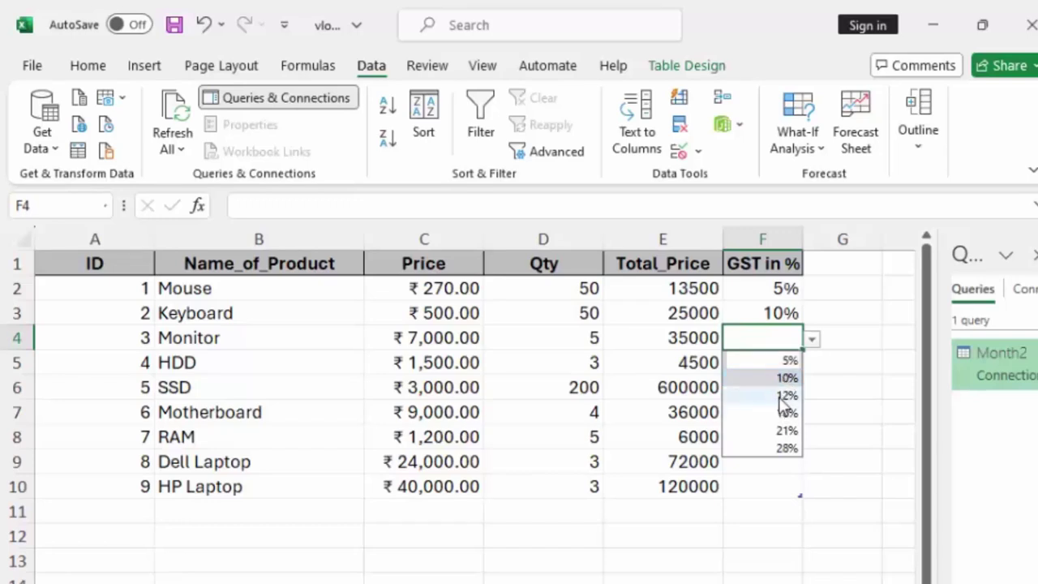
click(783, 396)
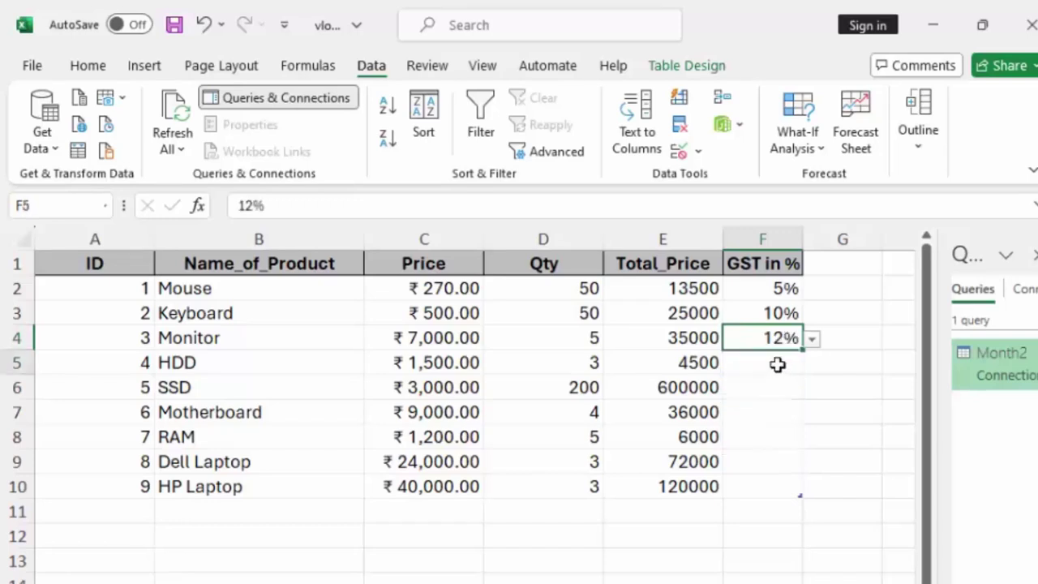
click(777, 365)
Pick GST rates 18% for HDD, 21% for SSD and 28% for Motherboard.
click(812, 364)
click(791, 442)
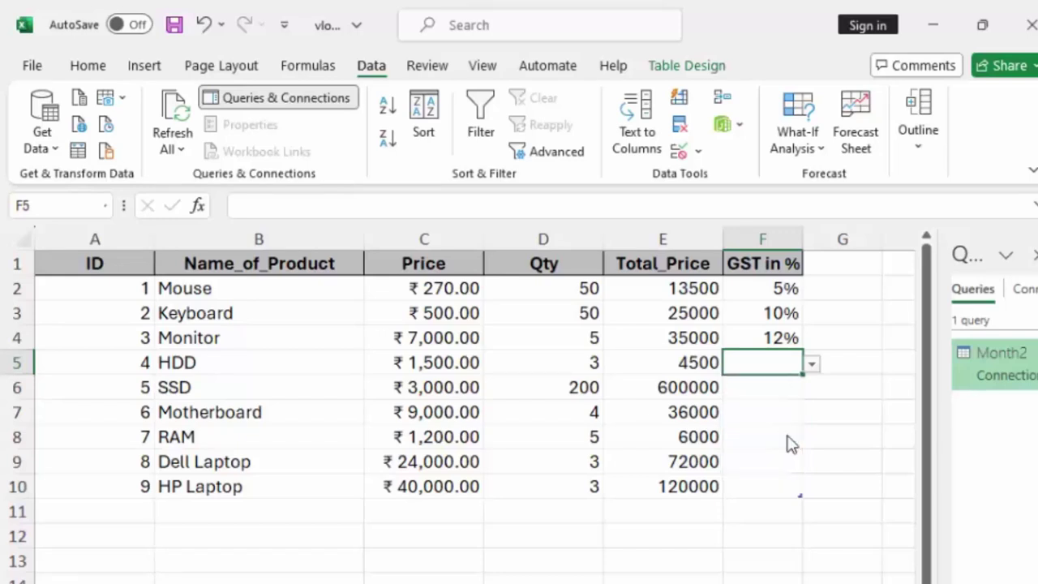
click(781, 388)
click(811, 392)
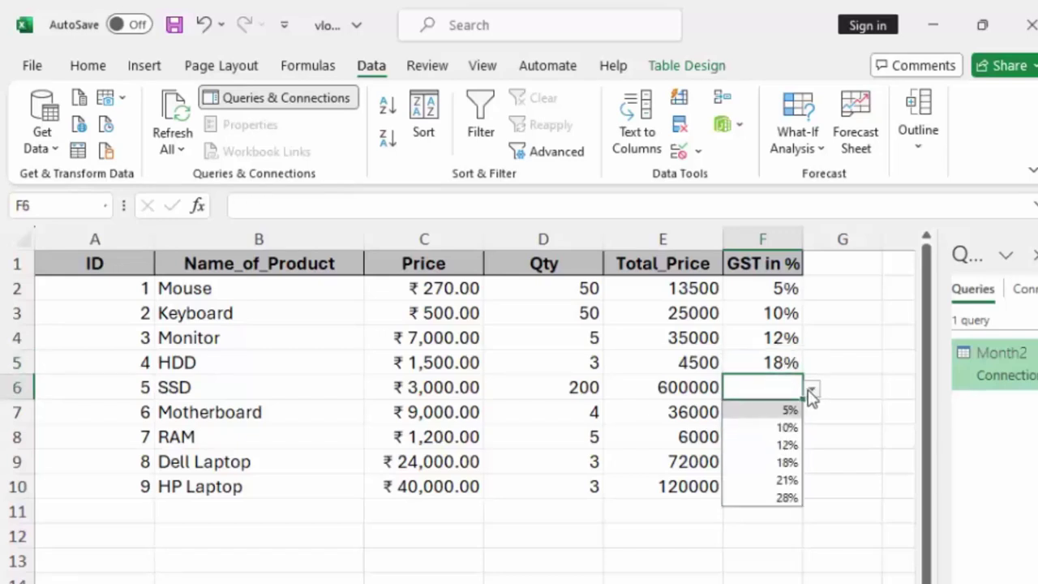
click(787, 480)
click(778, 412)
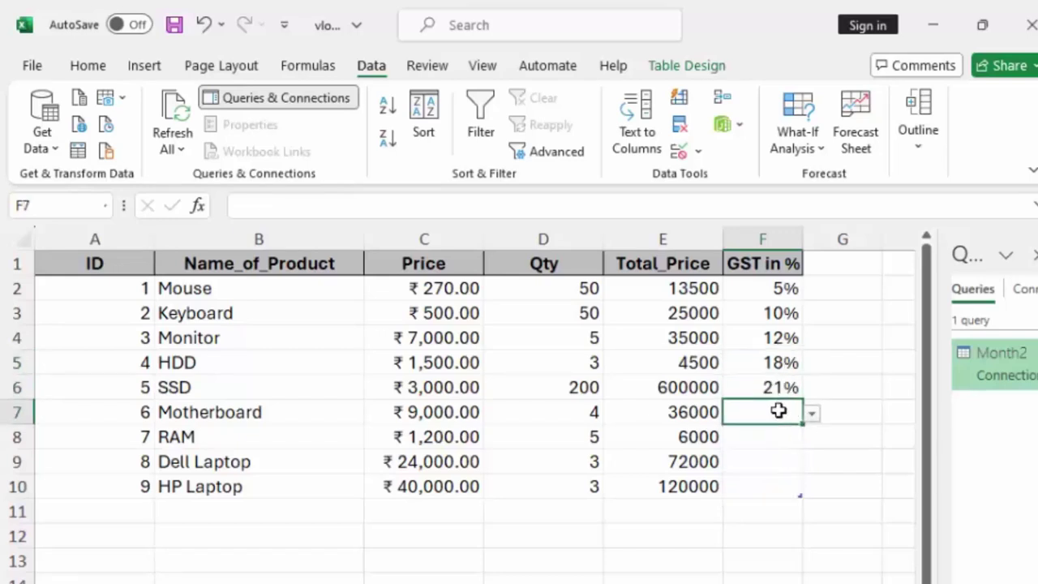
click(812, 414)
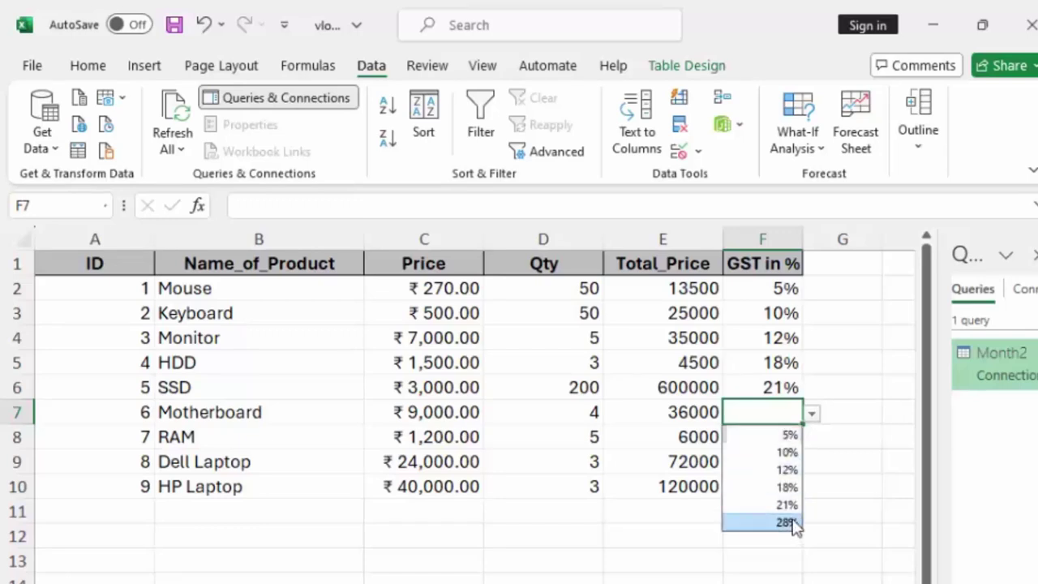
click(787, 523)
Pick GST rates 12% for RAM, 12% for Dell Laptop and 28% for HP Laptop.
click(783, 439)
click(812, 438)
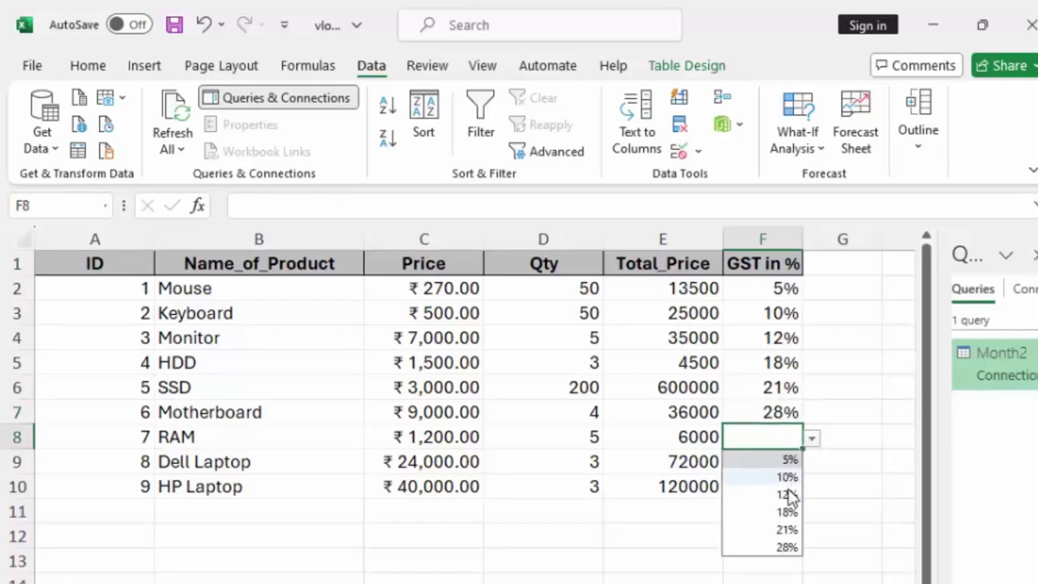
click(788, 496)
click(779, 461)
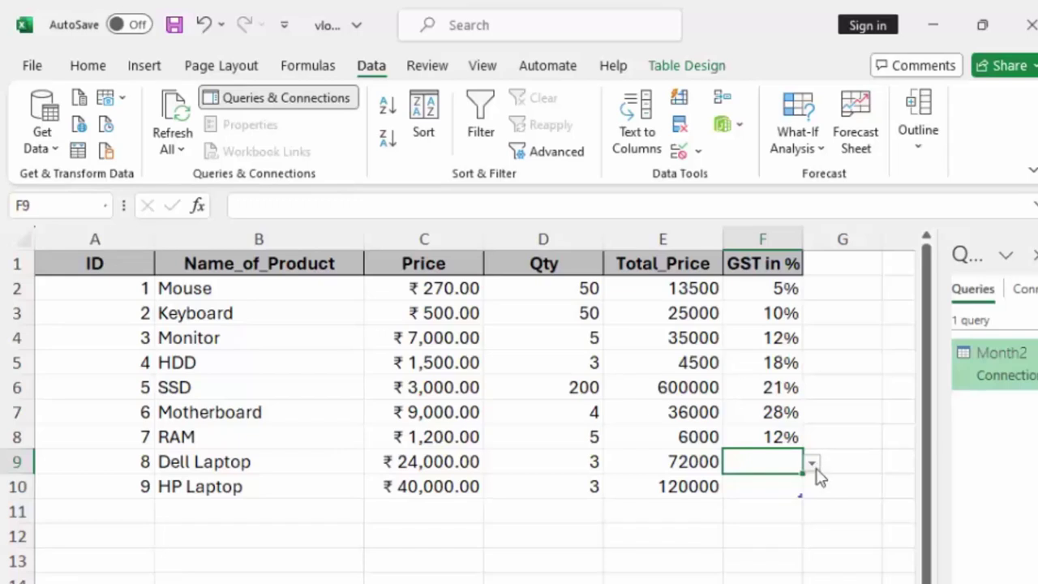
click(811, 462)
click(787, 521)
click(777, 483)
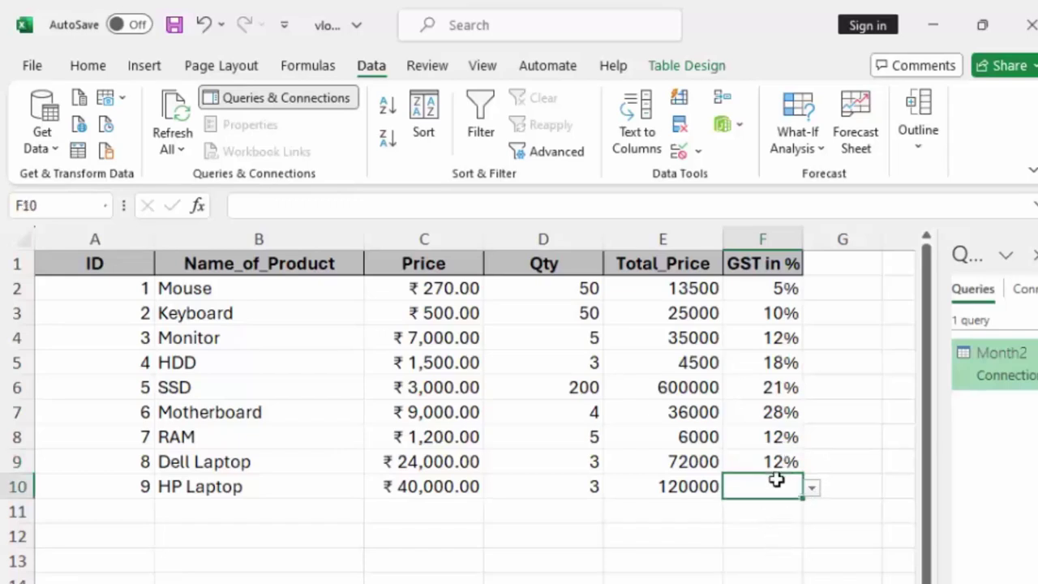
click(811, 486)
click(779, 559)
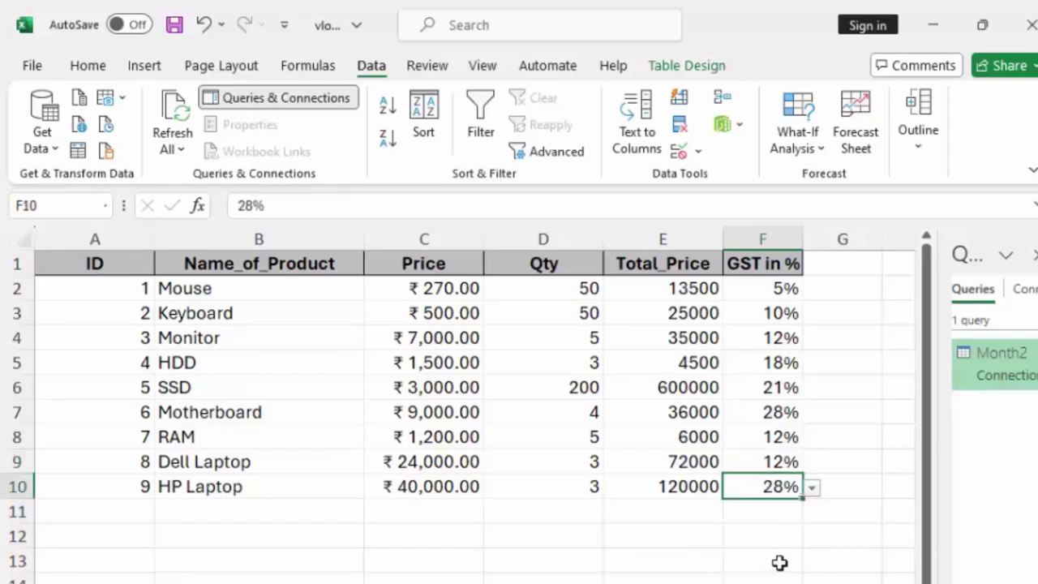
click(779, 562)
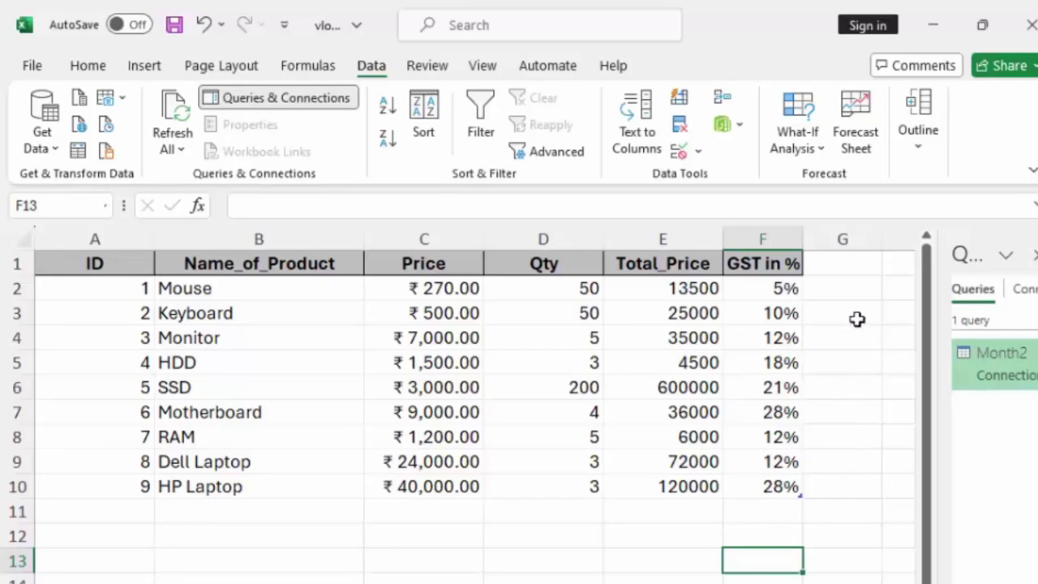
Enter a Total_Price × GST in % formula in G2, filling column G (675 for Mouse).
click(844, 283)
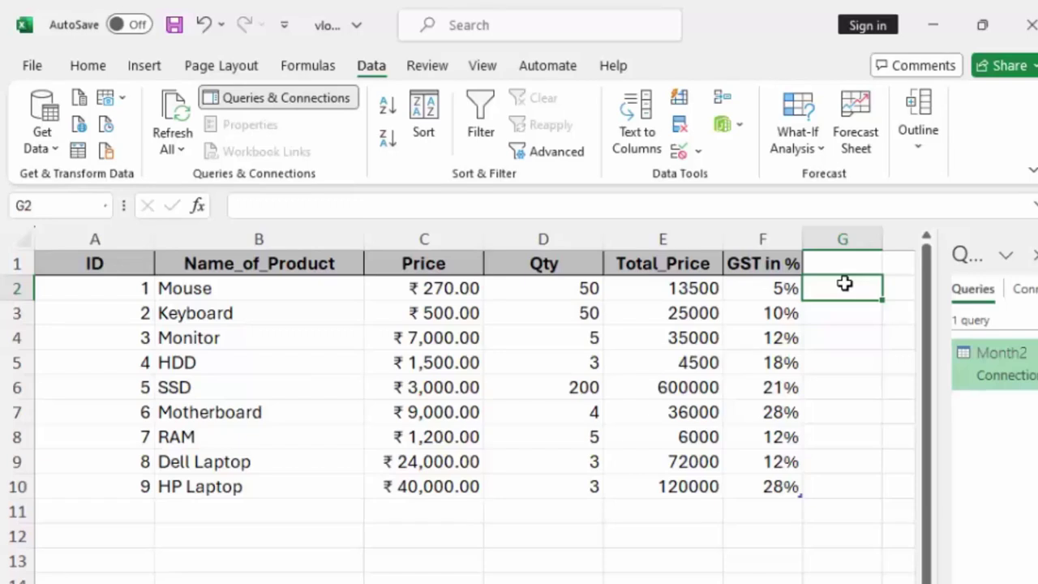
text(=)
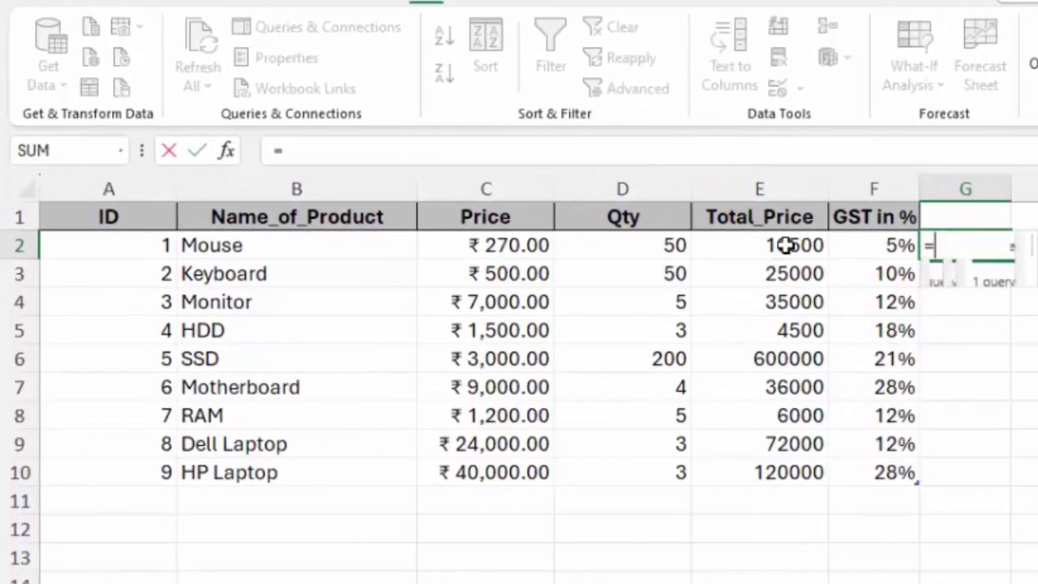
click(687, 288)
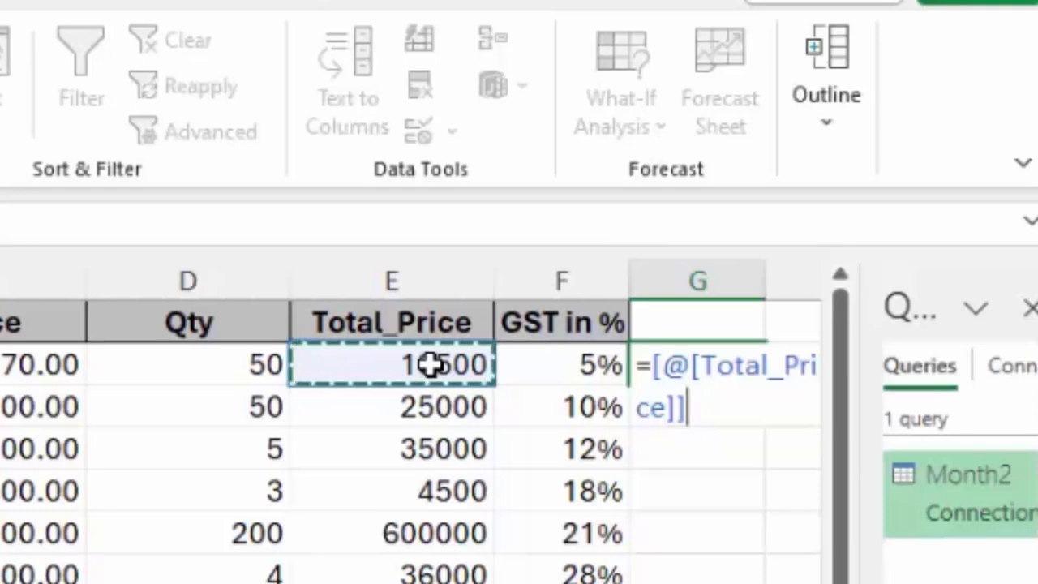
text(*)
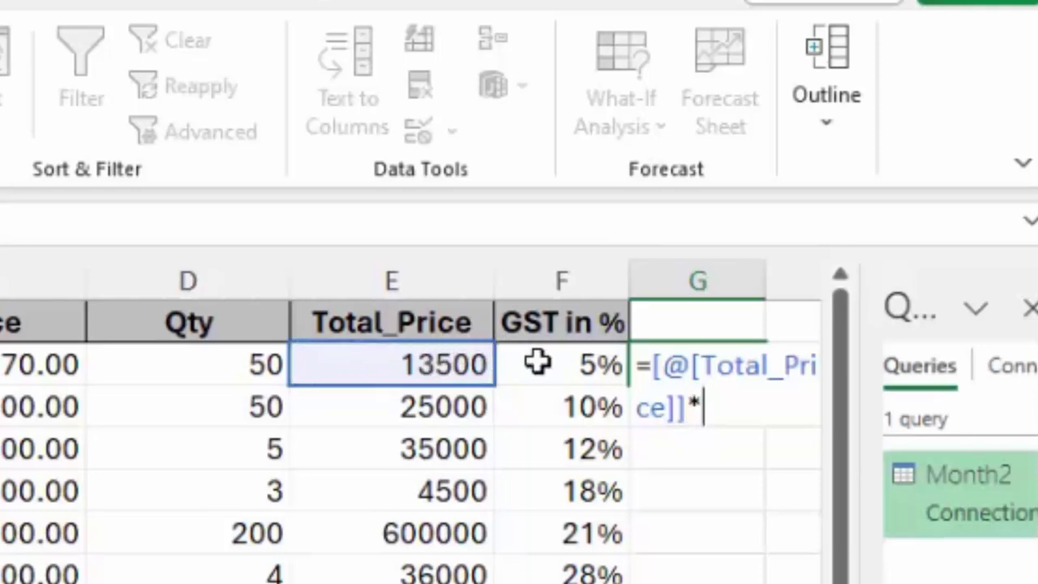
click(541, 363)
key(Return)
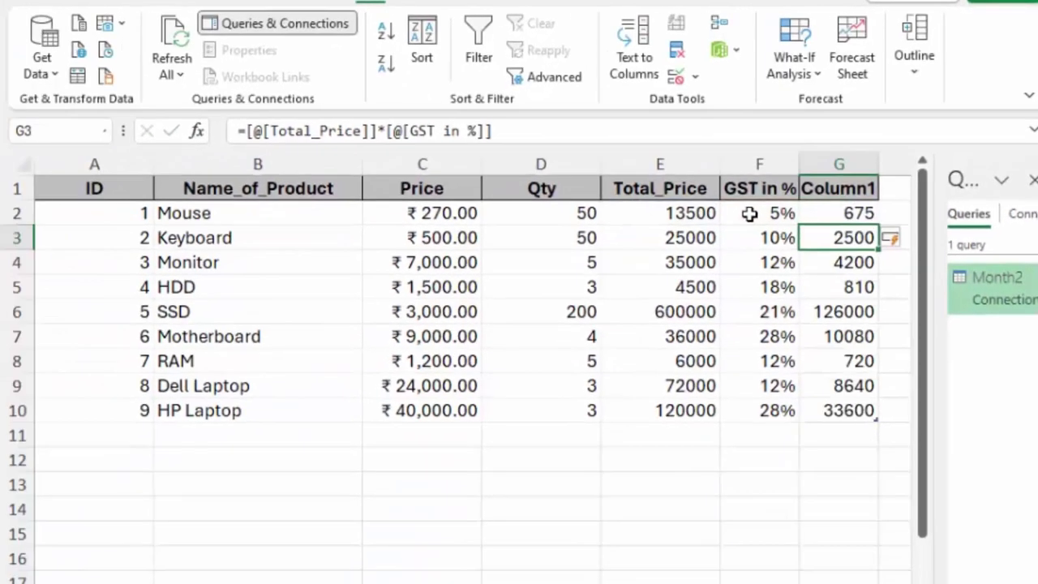
click(856, 213)
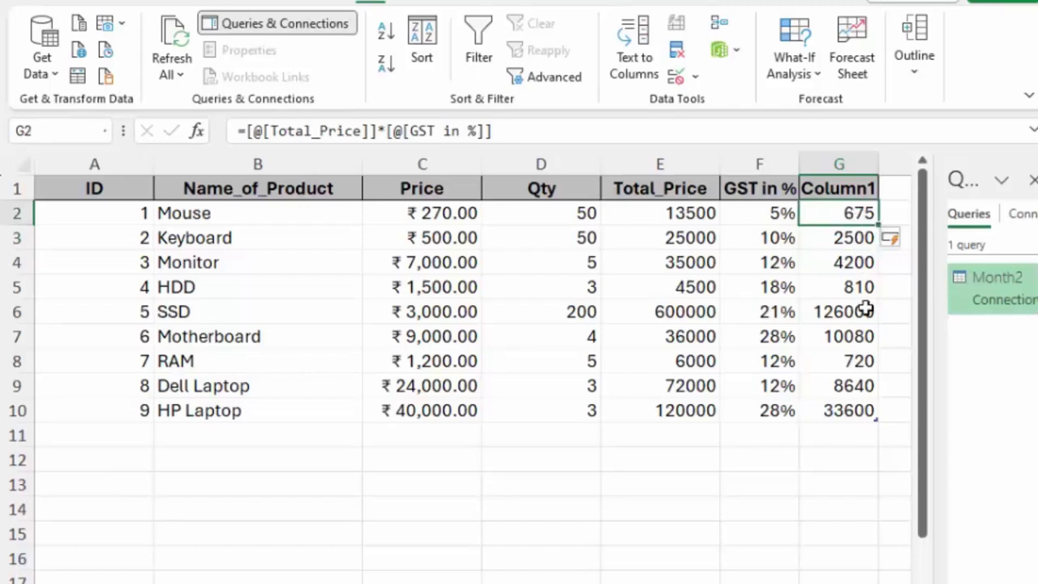
click(375, 258)
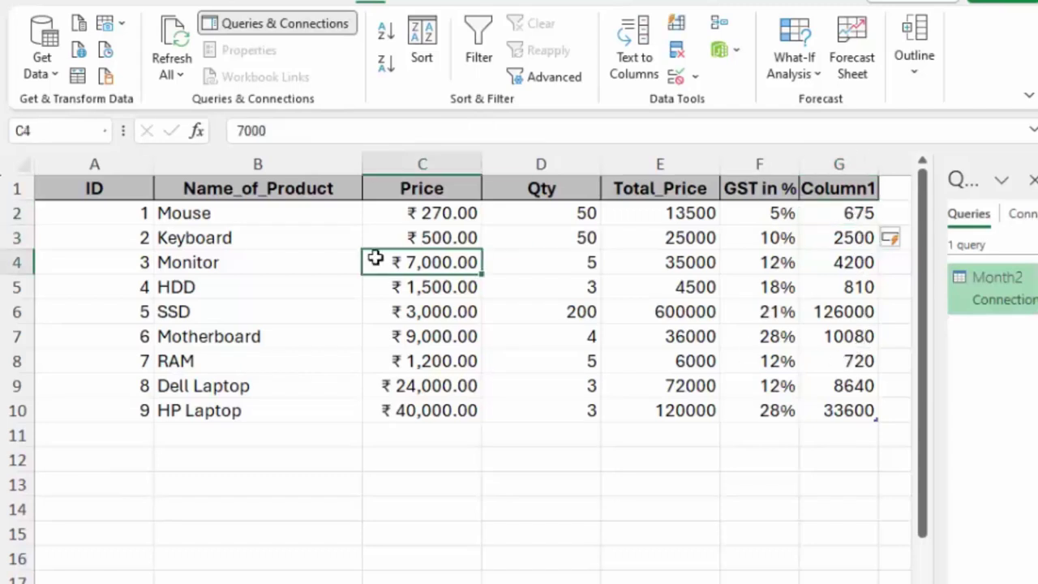
key(alt)
key(alt)
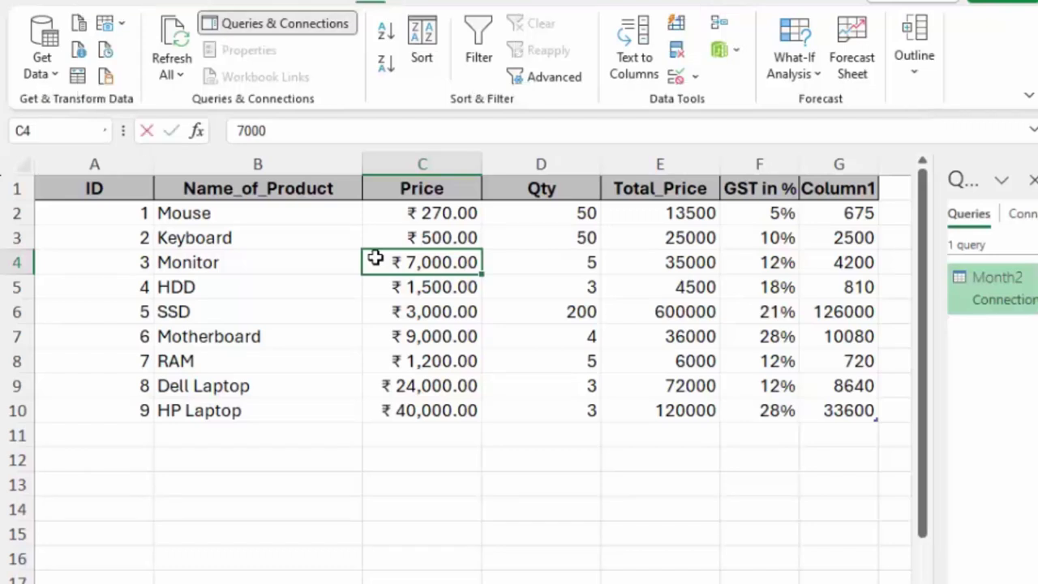
Cancel the stray 'hba' entry, then apply All Borders to the whole table A1:G10.
text(hba)
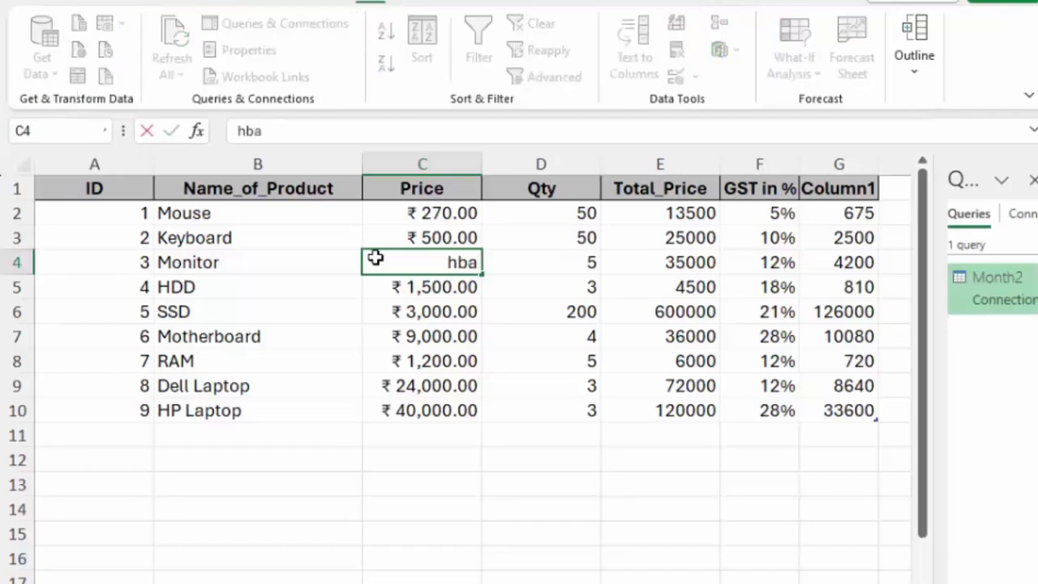
key(Escape)
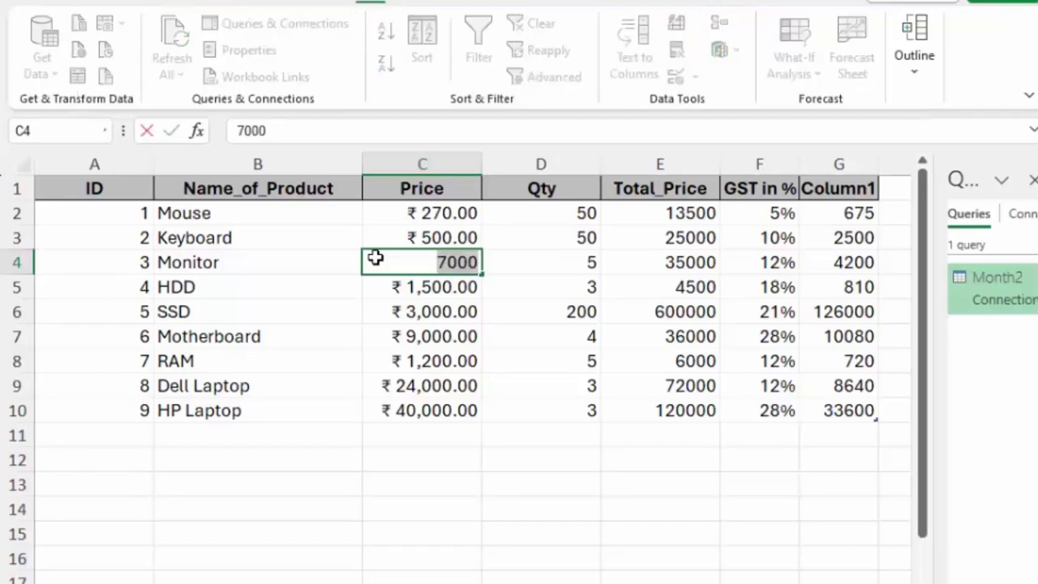
click(540, 509)
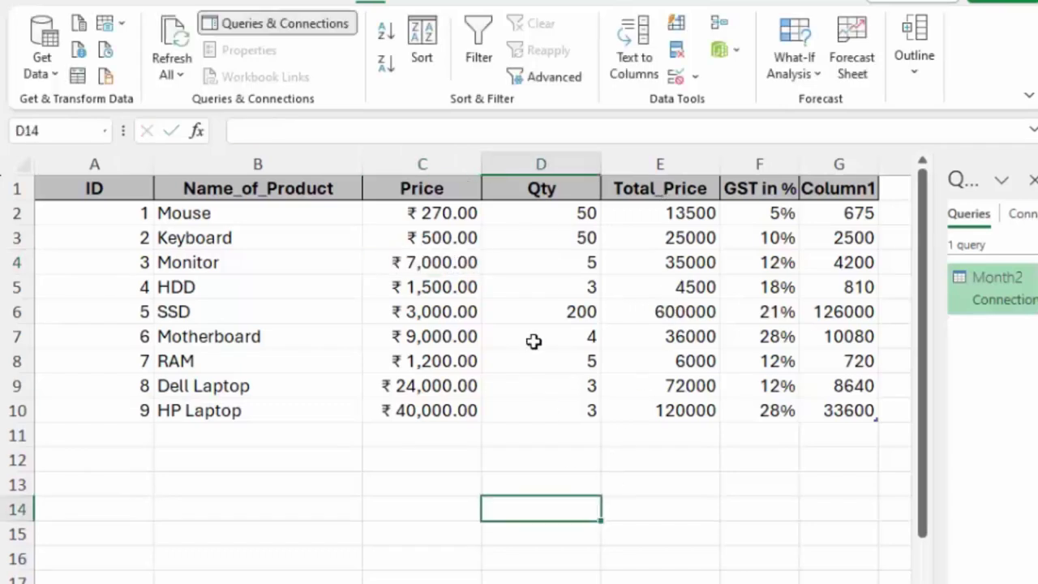
click(528, 327)
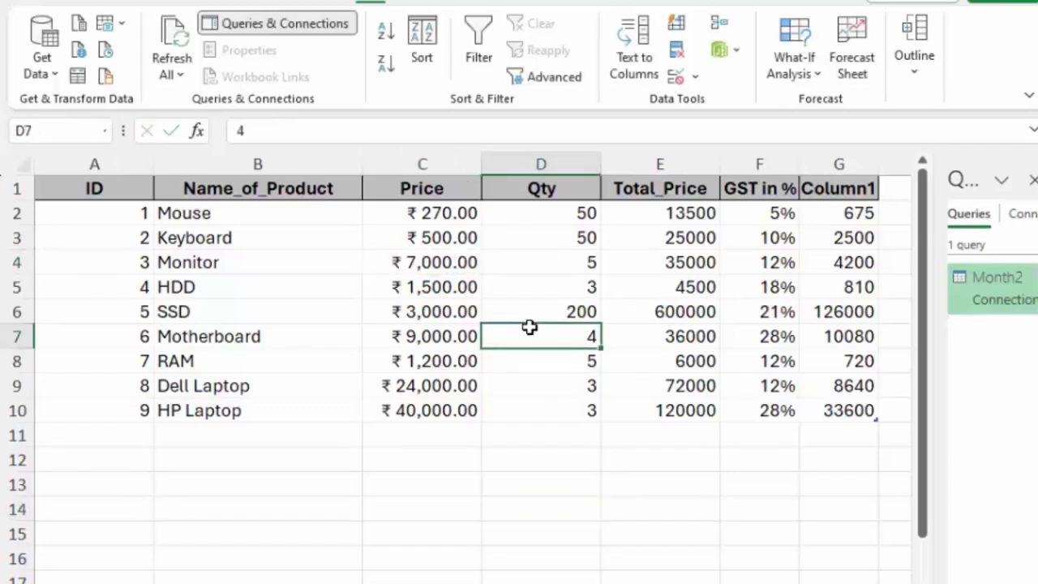
key(ctrl+a)
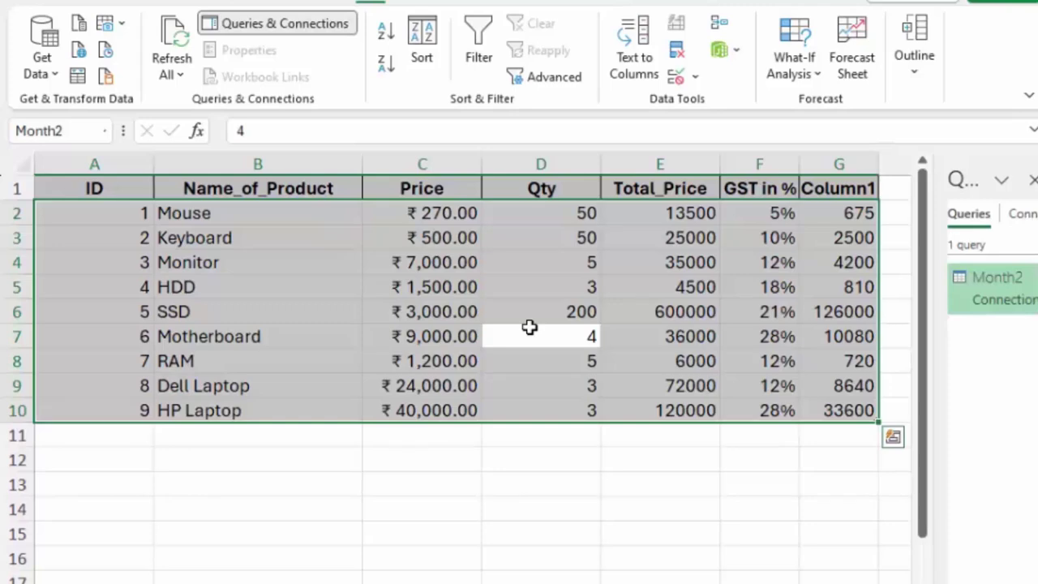
key(alt+h)
key(b)
key(a)
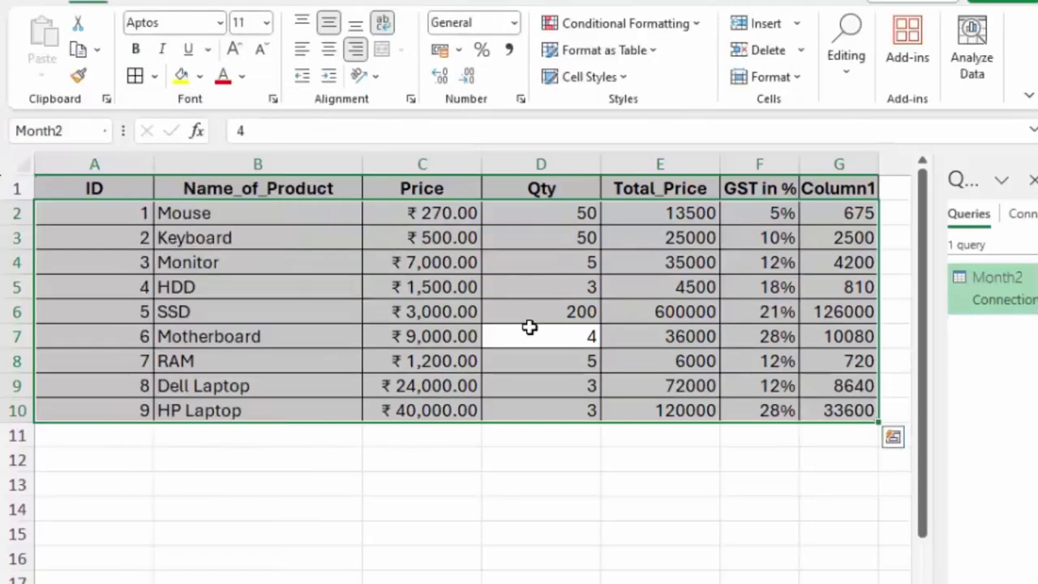
click(658, 465)
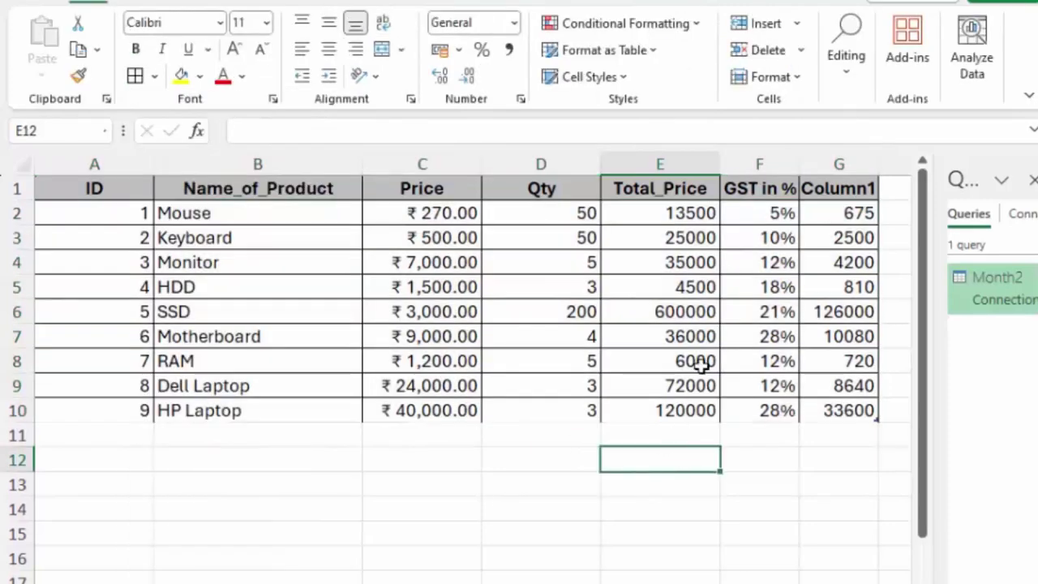
Widen column G and change its header from Column1 to 'Tax Amount'.
click(867, 185)
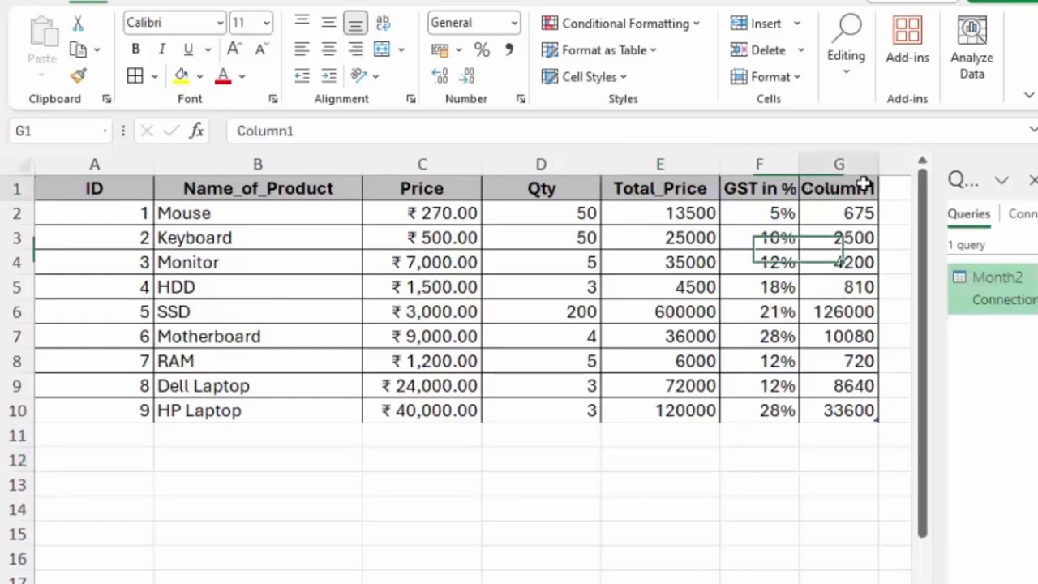
drag(875, 173, 903, 203)
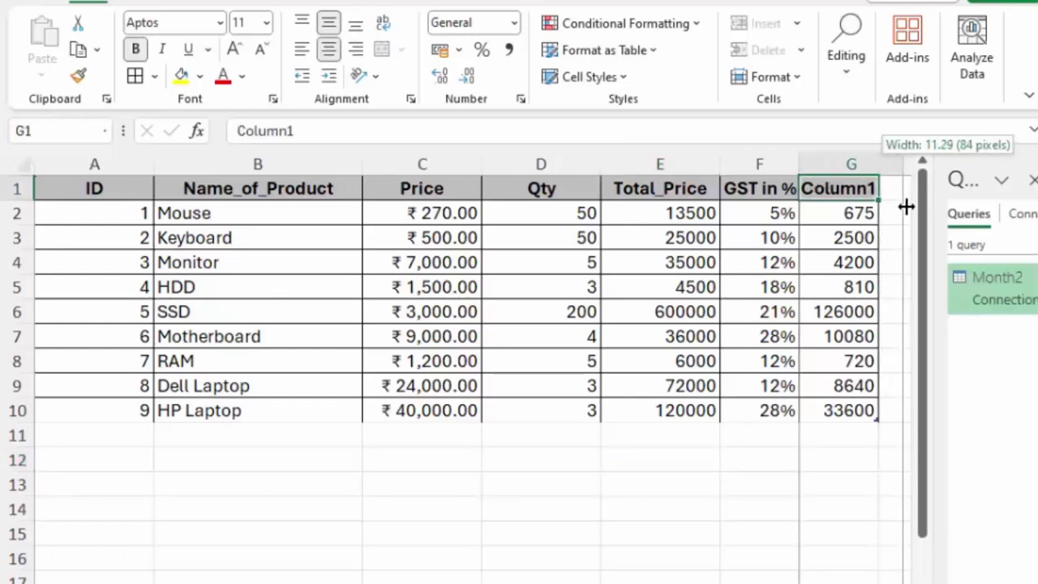
double_click(878, 187)
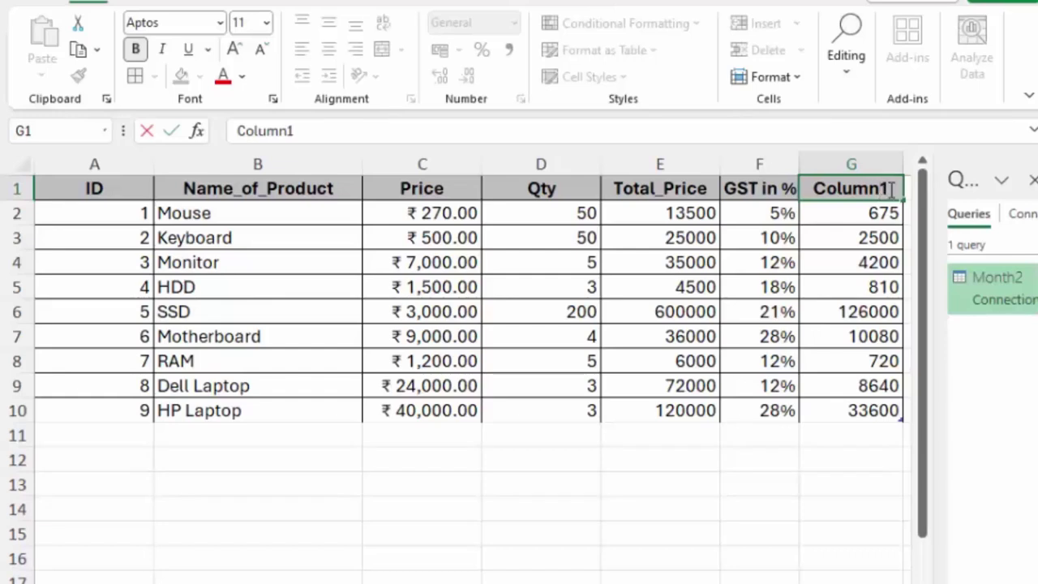
key(Home)
key(BackSpace)
key(BackSpace)
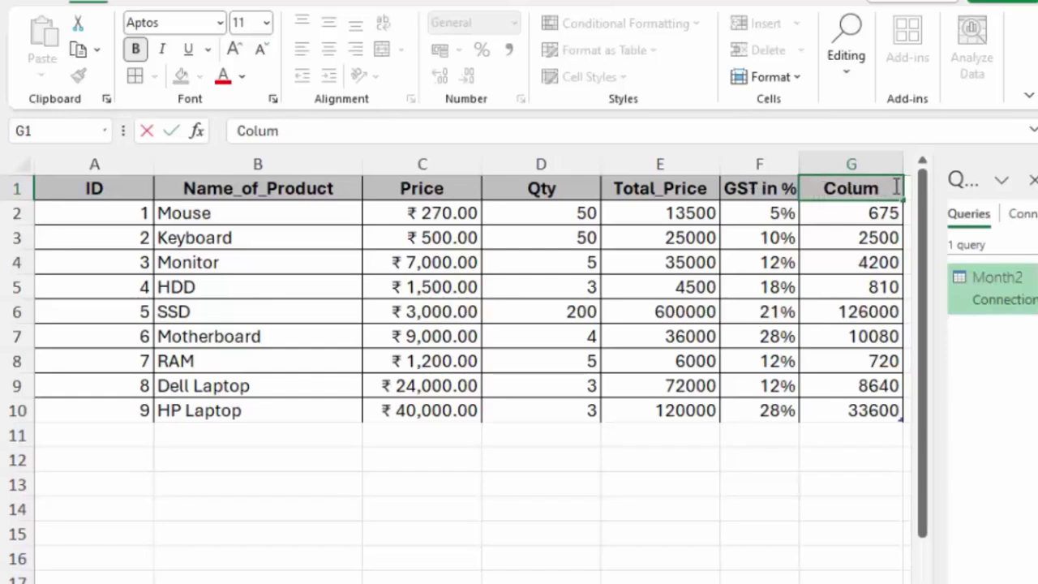
key(BackSpace)
key(BackSpace)
key(BackSpace)
key(BackSpace)
key(BackSpace)
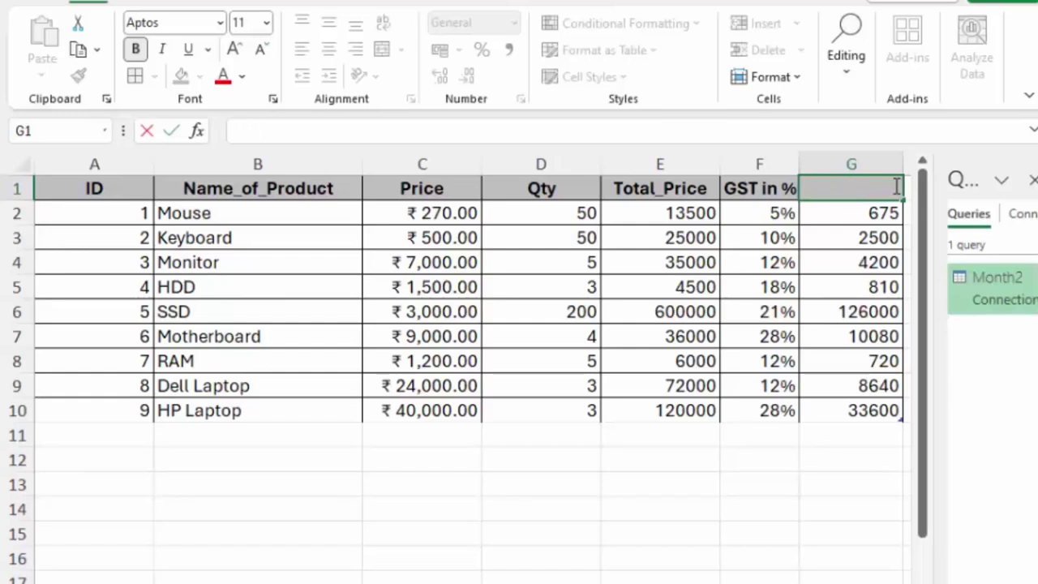
text(Tax i)
text(n A)
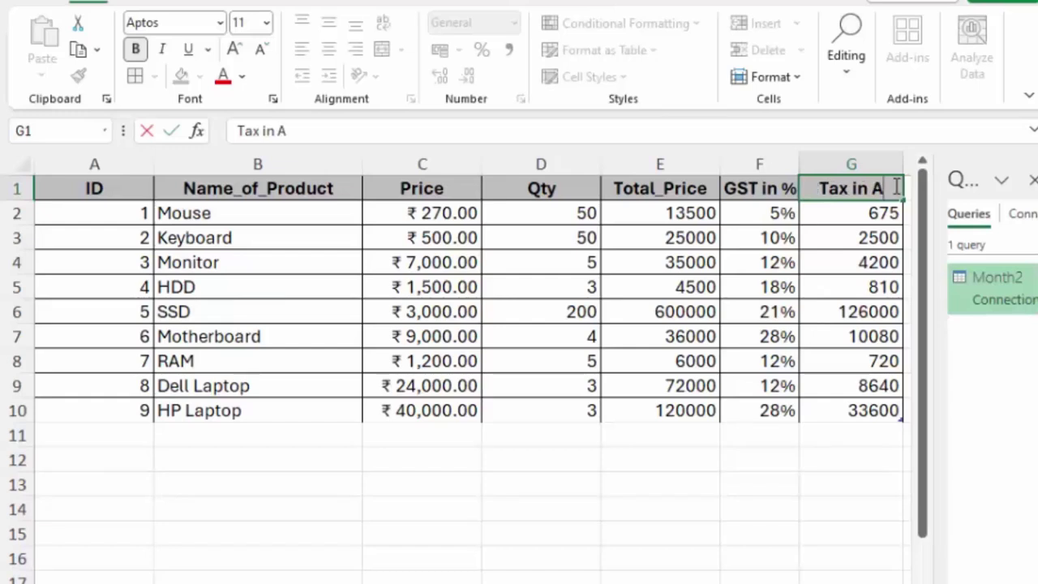
key(BackSpace)
key(BackSpace)
key(BackSpace)
key(BackSpace)
key(BackSpace)
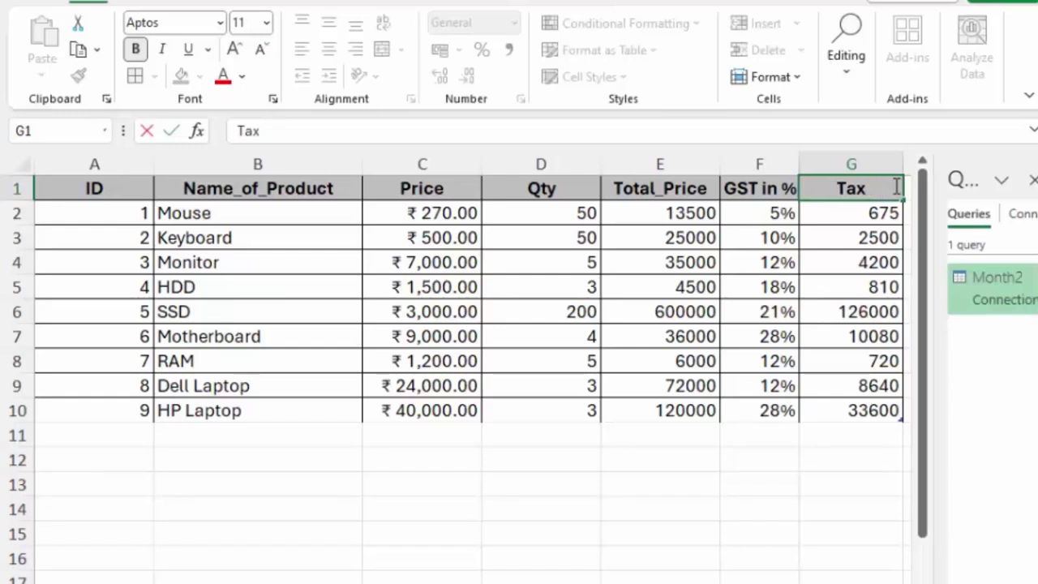
text( Amo)
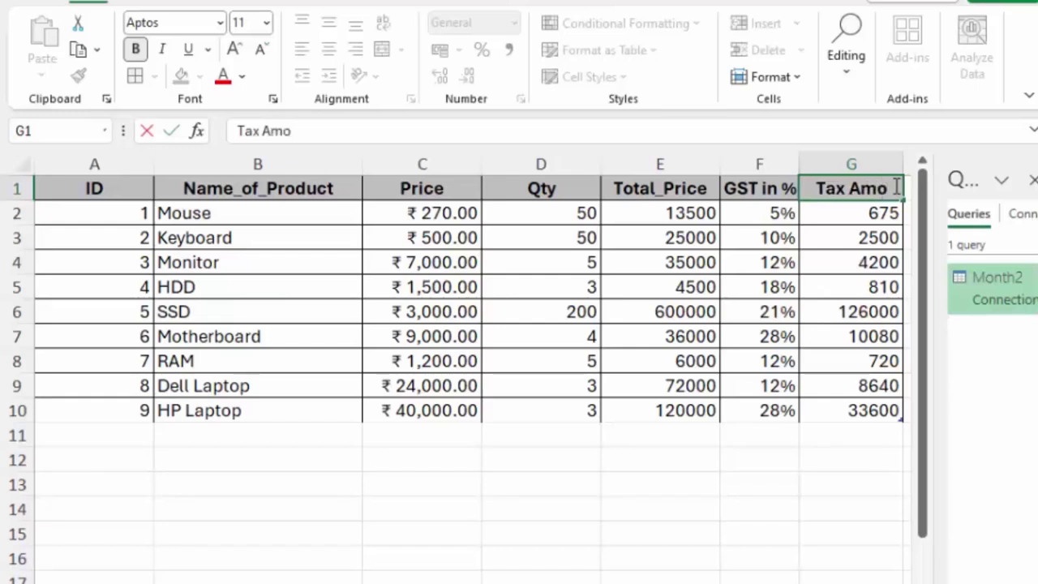
text(unt)
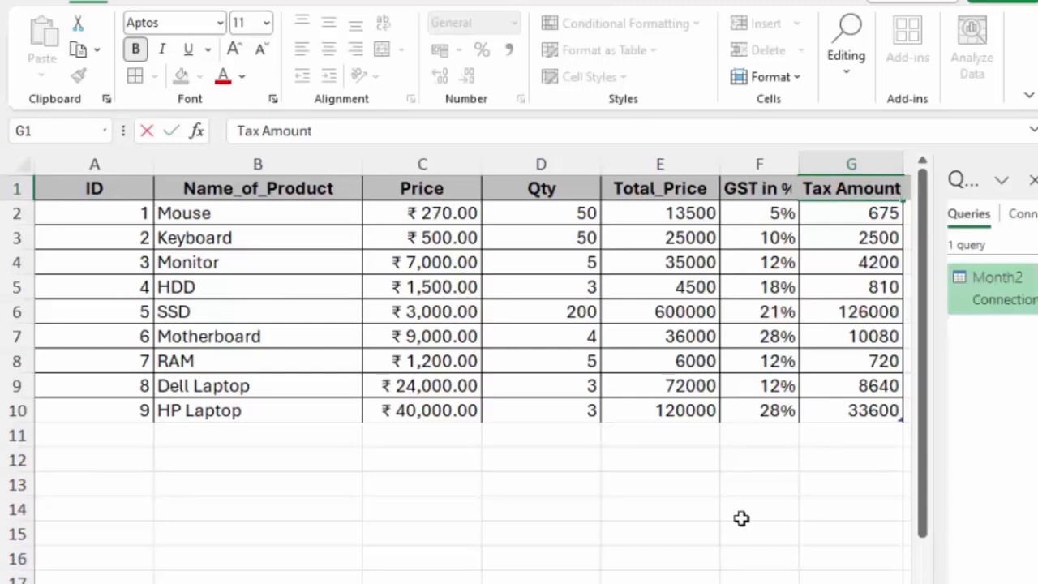
click(695, 567)
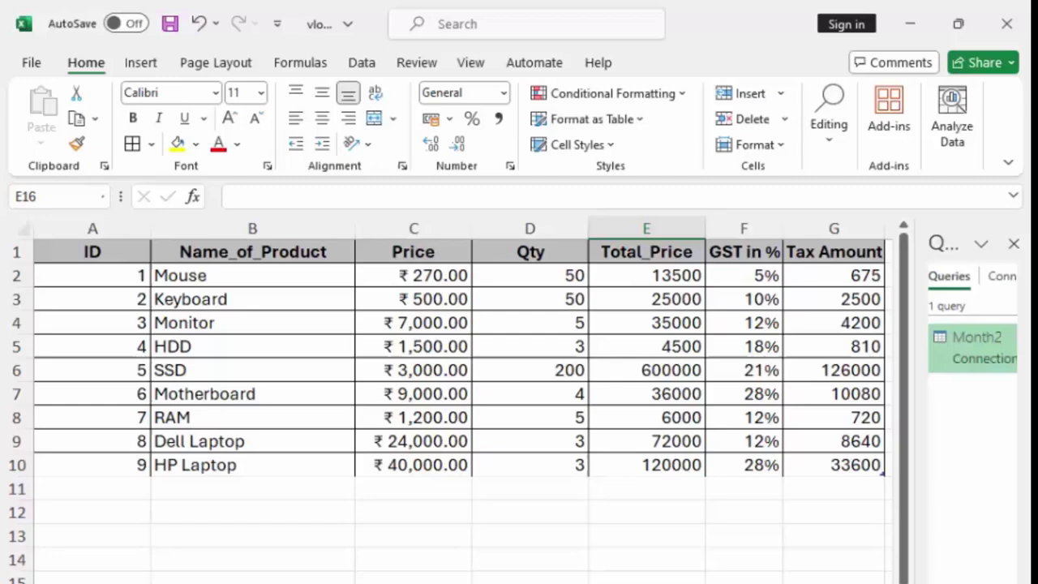
Insert a PivotTable from the Month2 table onto a new worksheet.
click(369, 255)
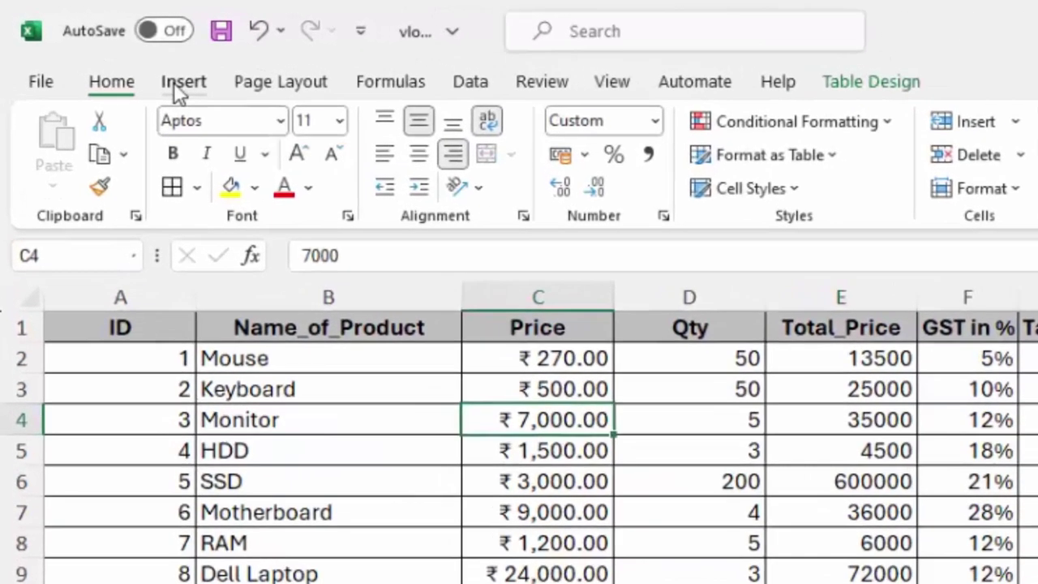
click(138, 63)
click(64, 215)
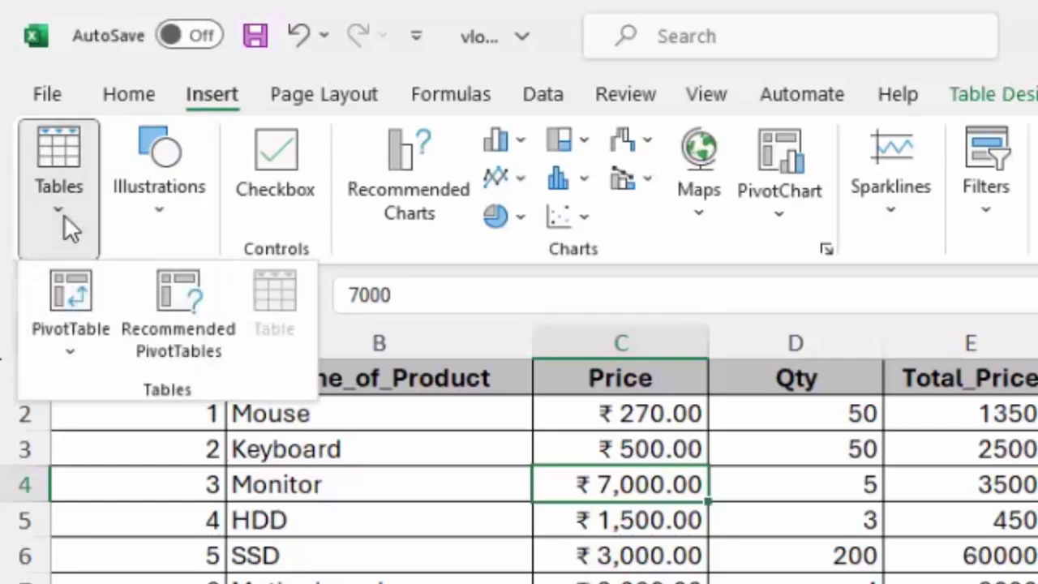
click(69, 342)
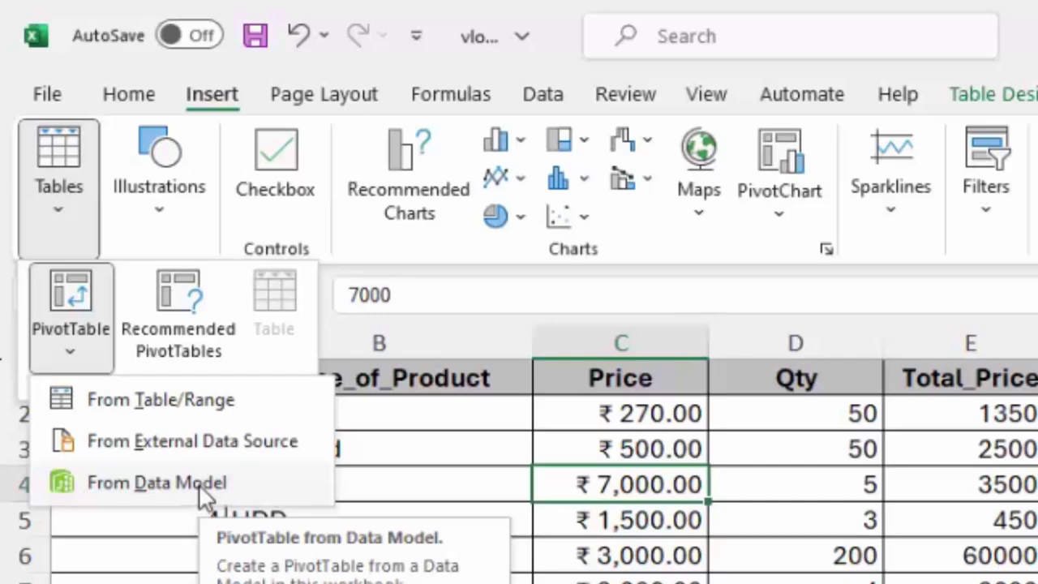
click(193, 412)
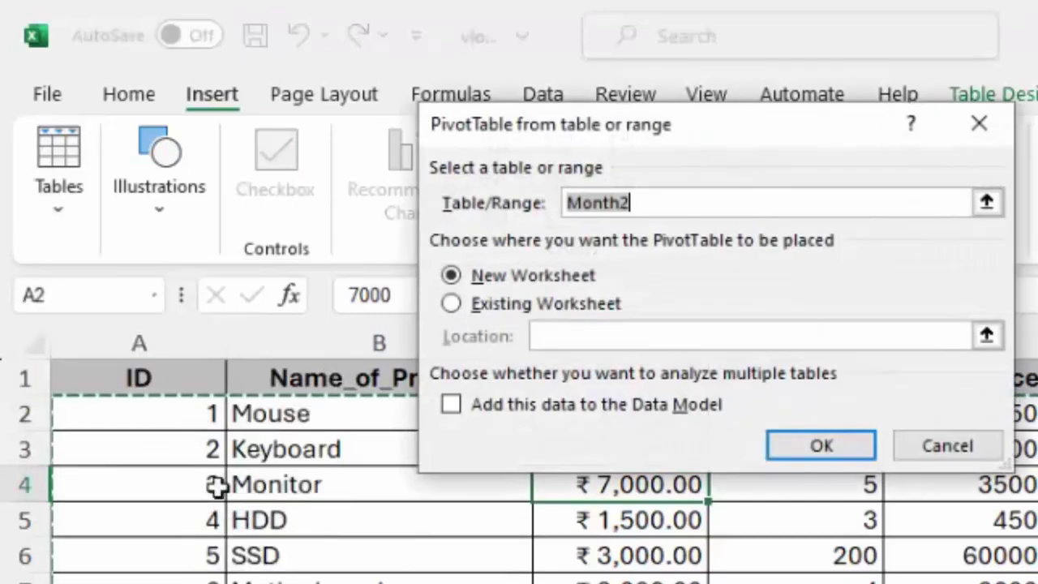
click(676, 204)
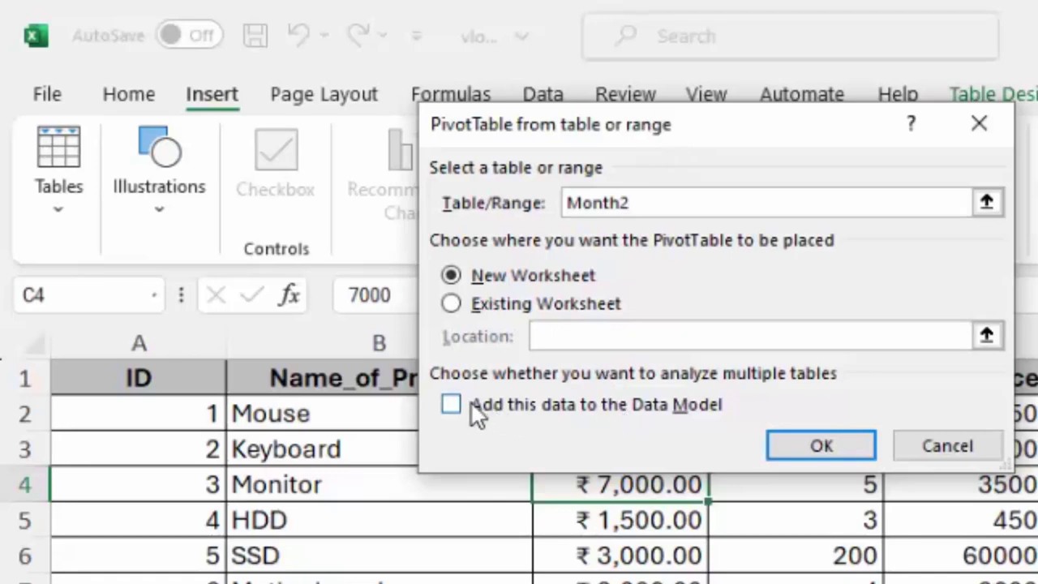
click(785, 441)
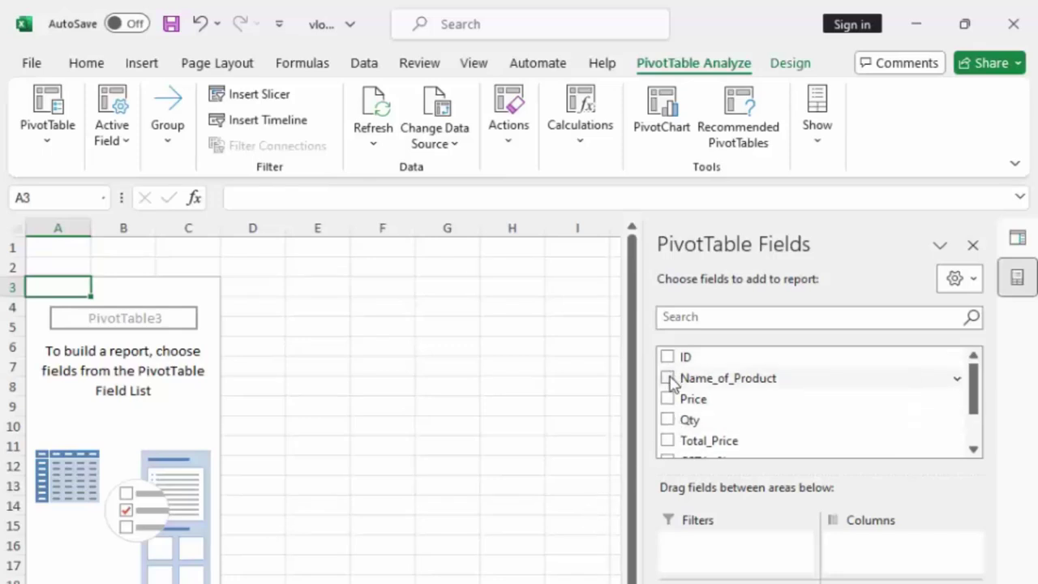
click(667, 378)
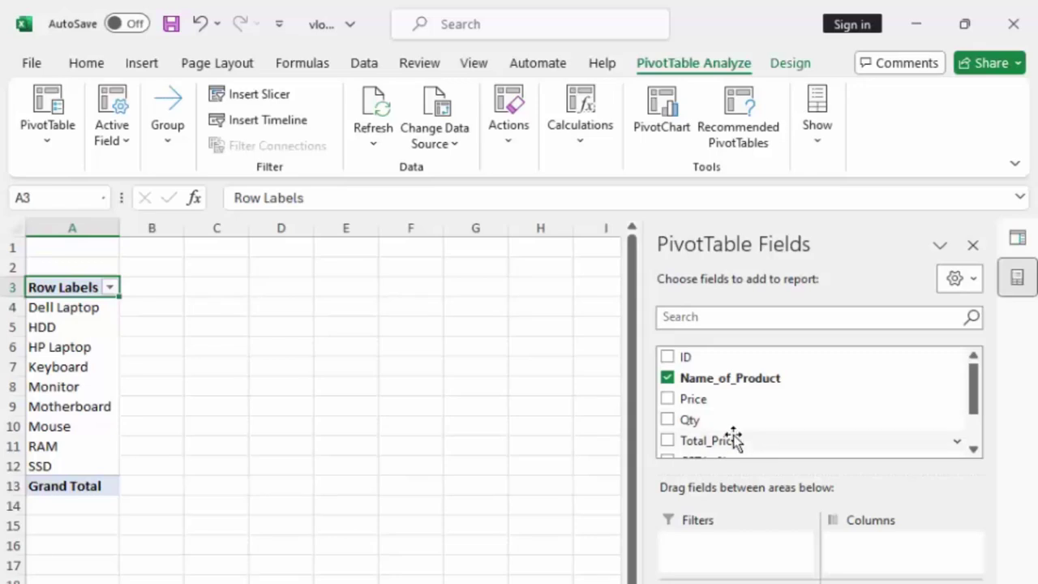
scroll(734, 436, down, 1)
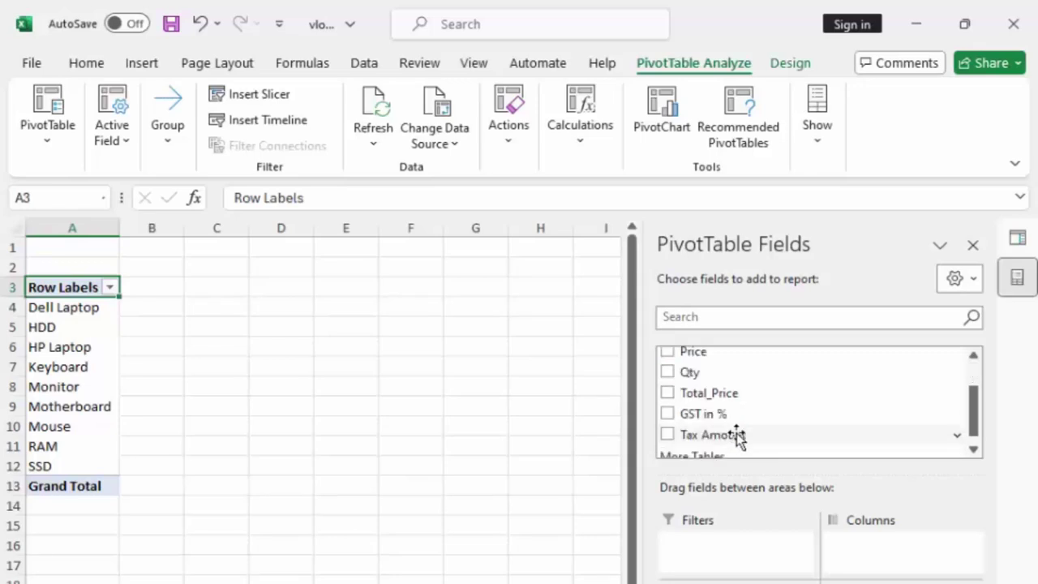
click(668, 394)
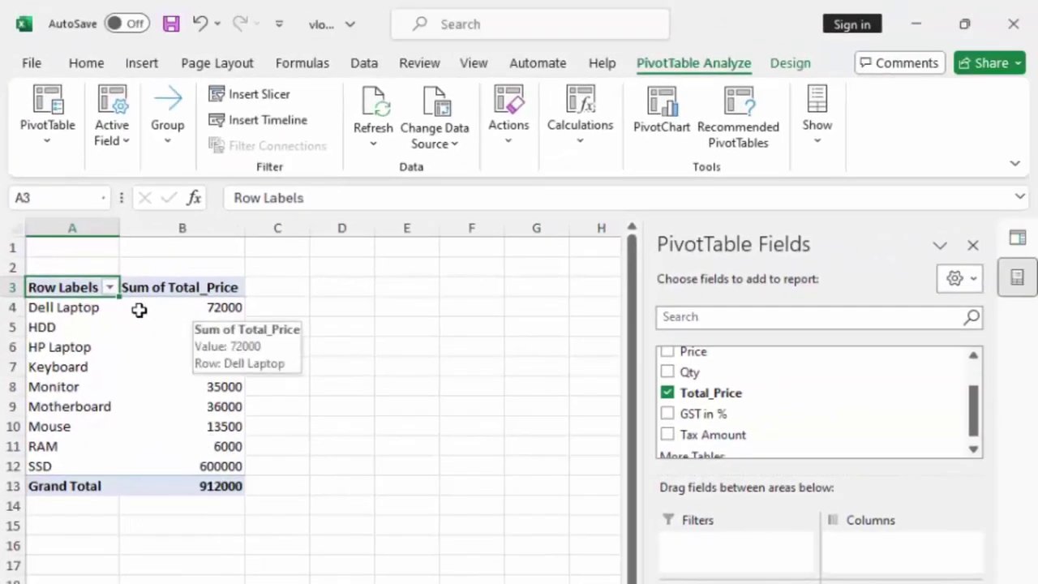
click(111, 289)
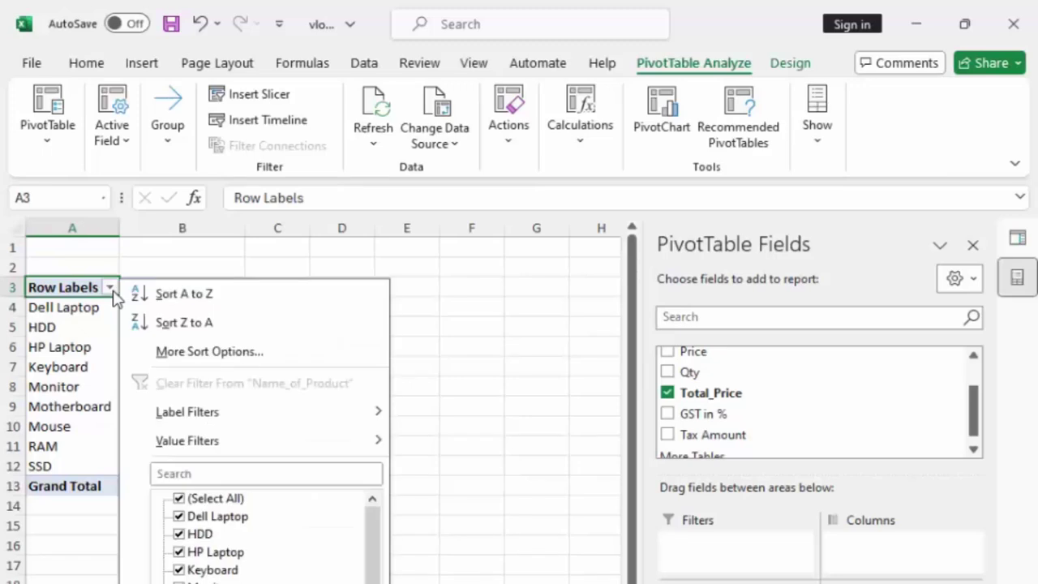
click(111, 289)
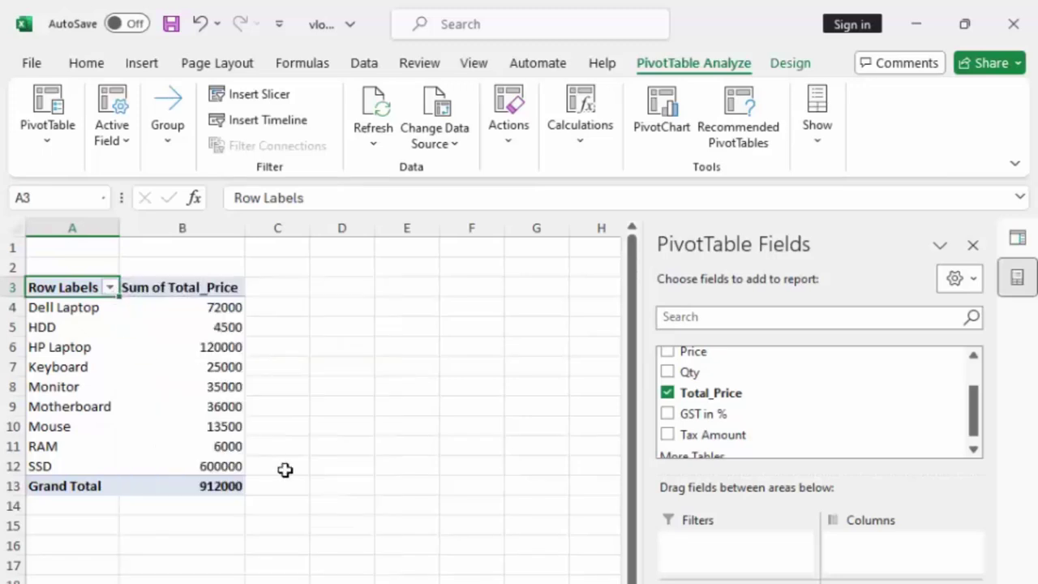
key(ctrl+z)
key(ctrl+z)
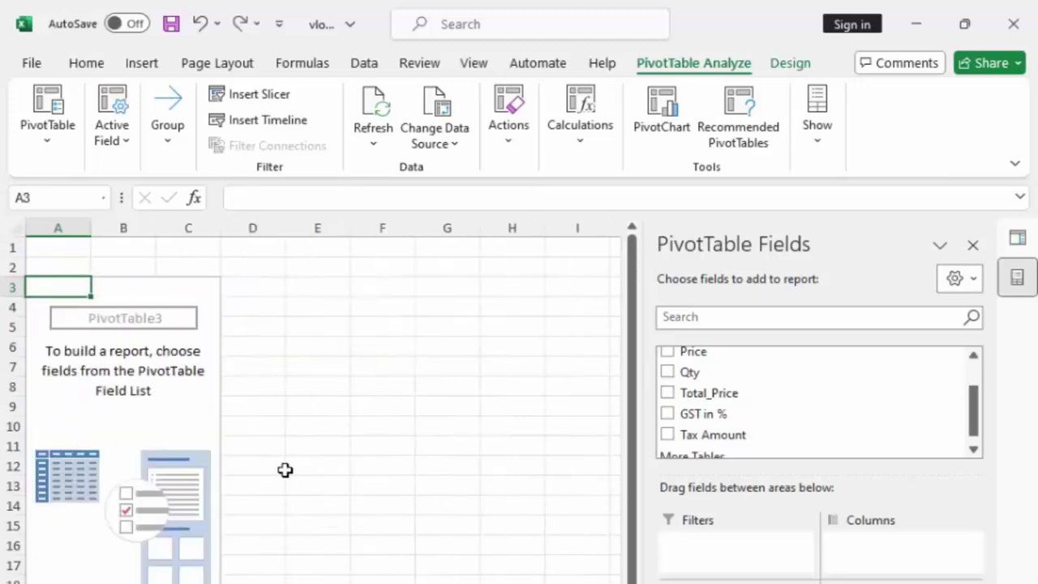
Put Name_of_Product in Filters, add Sum of Total_Price, and filter to HP Laptop (120000).
scroll(778, 412, up, 2)
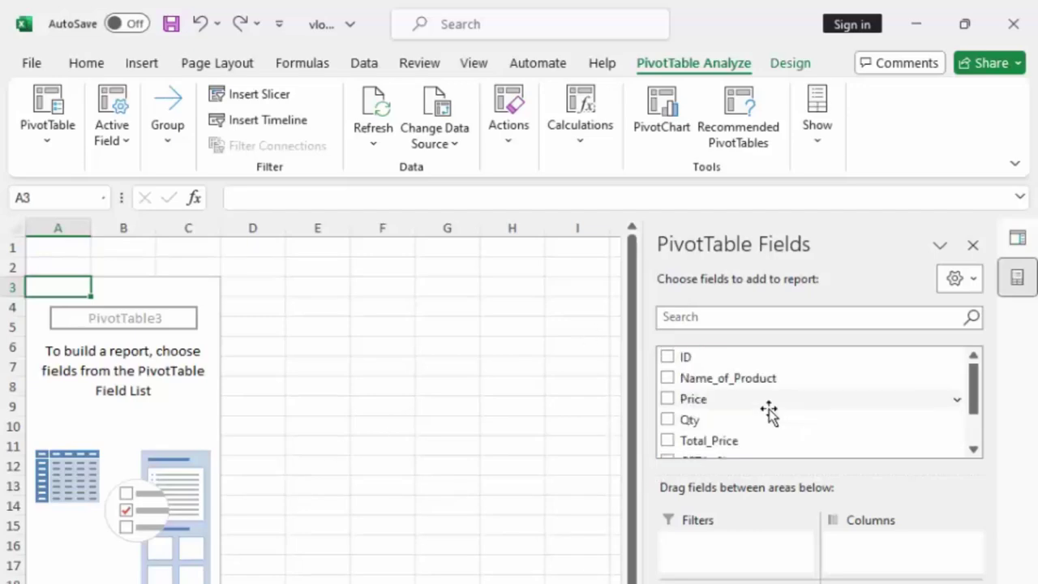
drag(712, 379, 715, 554)
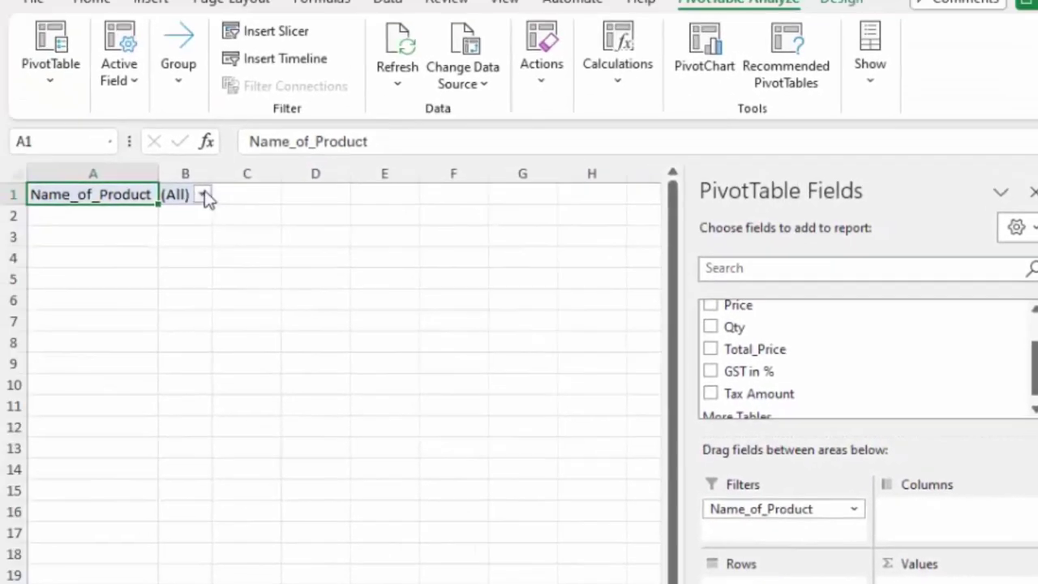
click(202, 195)
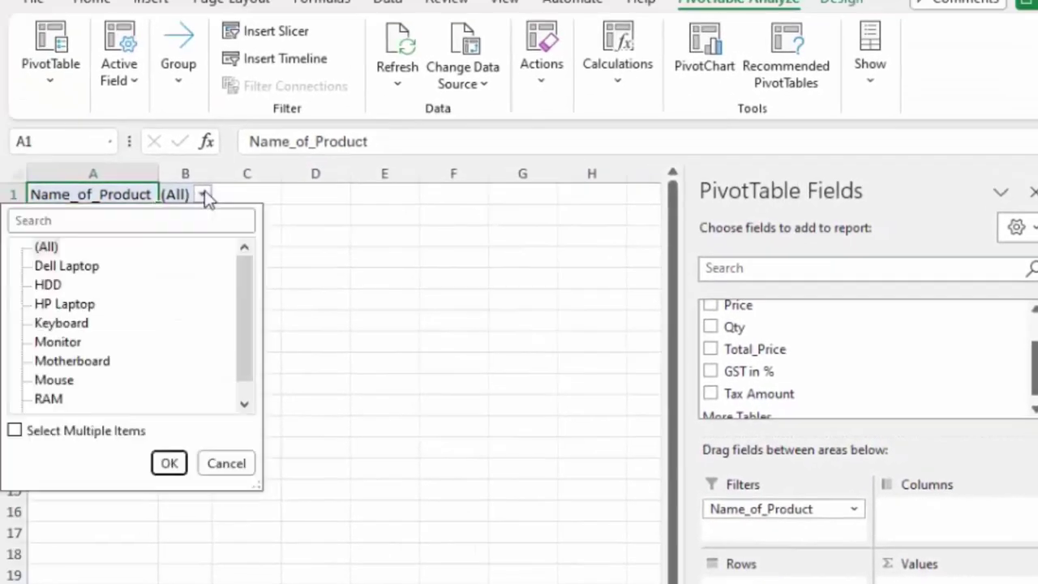
click(205, 195)
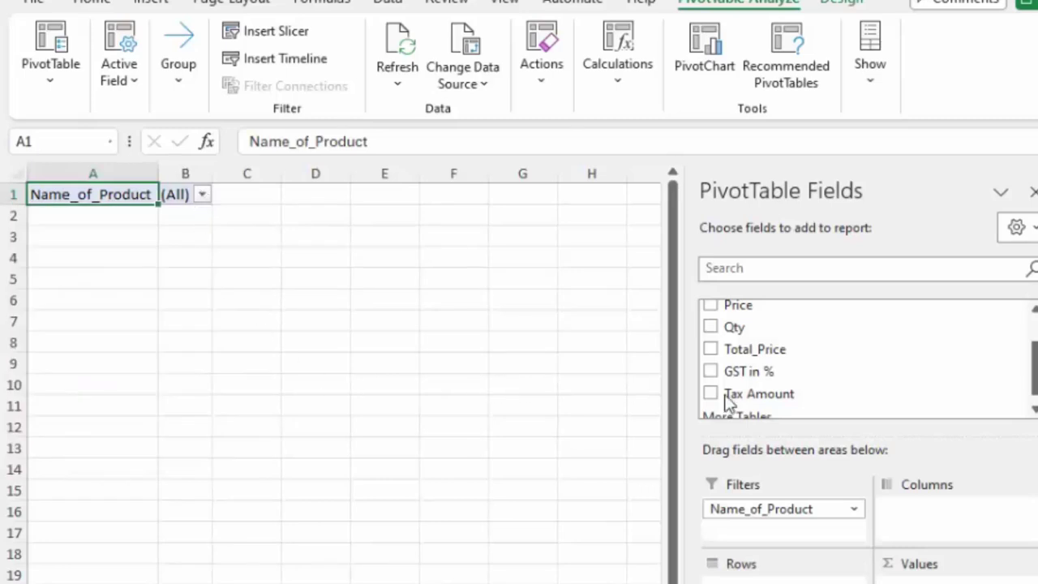
scroll(779, 397, down, 1)
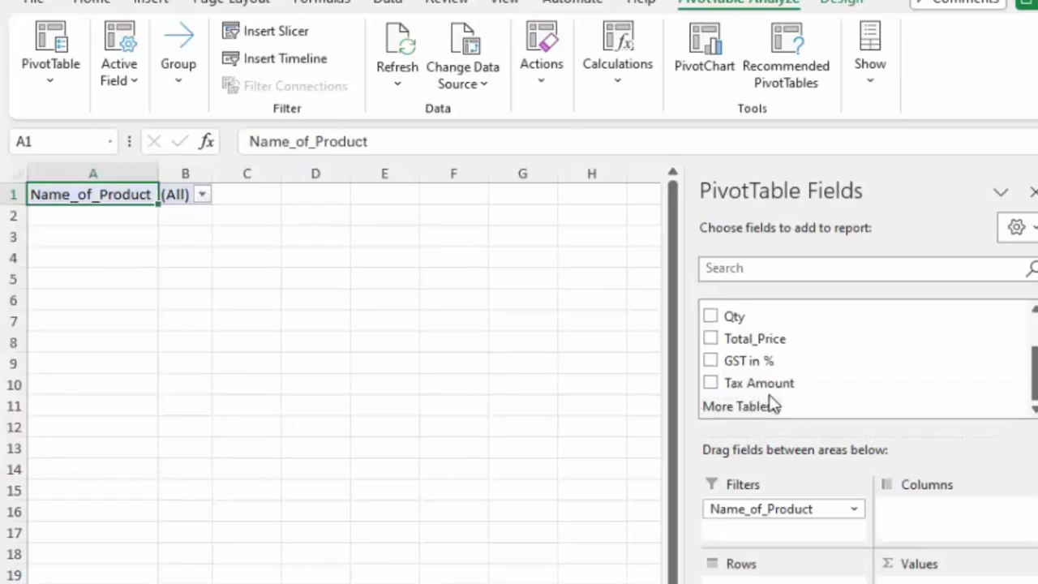
click(711, 340)
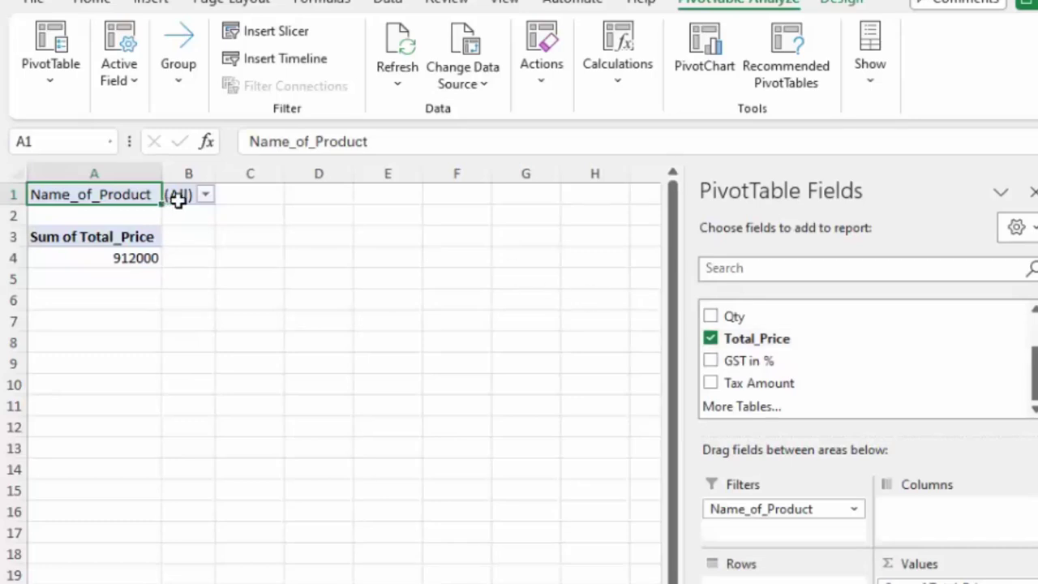
click(208, 196)
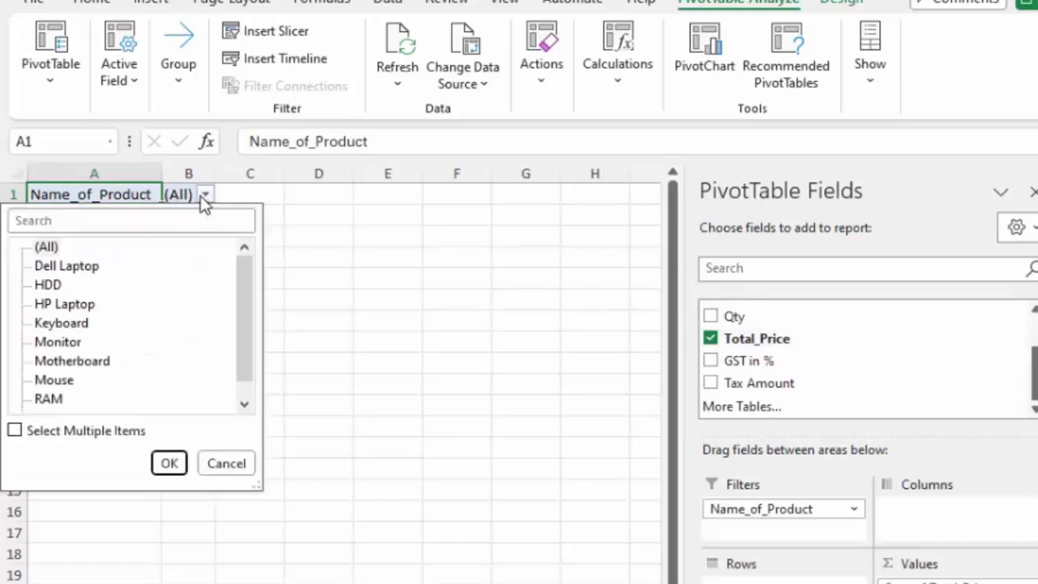
click(70, 308)
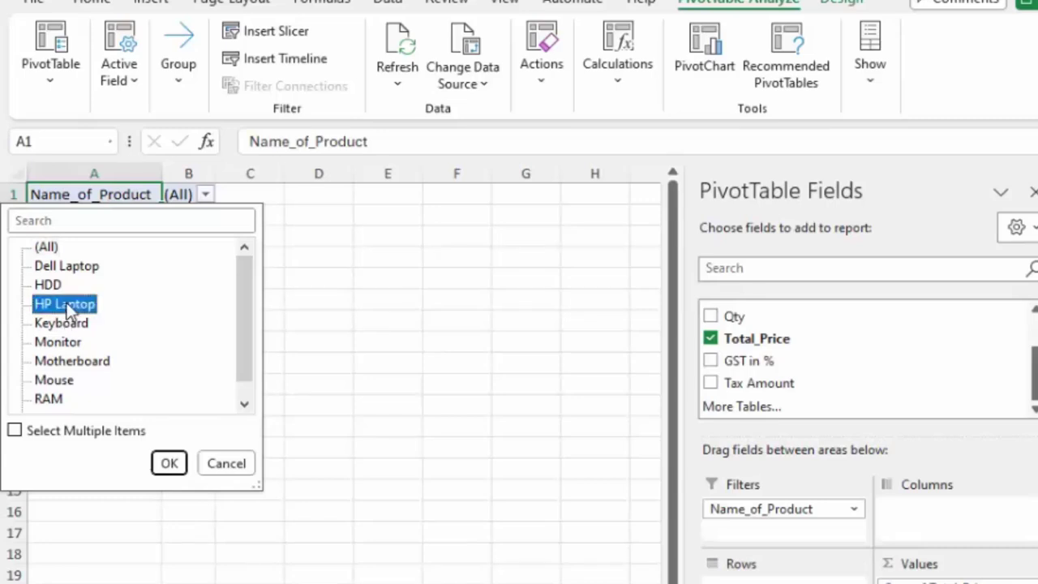
click(168, 465)
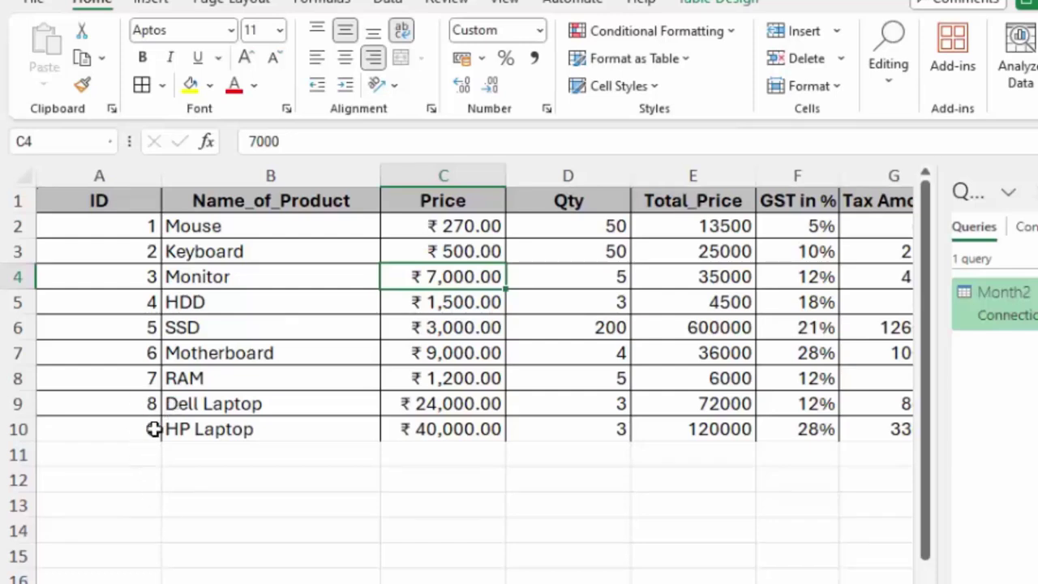
Shade HP Laptop's Total_Price cell E10 (120000) yellow in the product table.
mouse_move(129, 426)
mouse_down()
mouse_move(447, 440)
mouse_move(725, 429)
mouse_up()
click(729, 429)
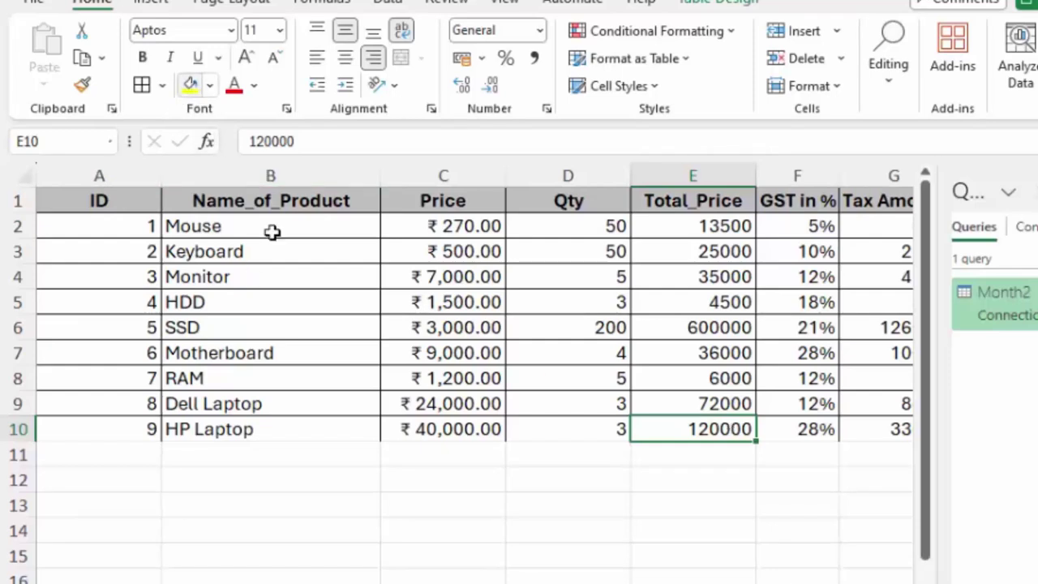
click(188, 86)
click(681, 582)
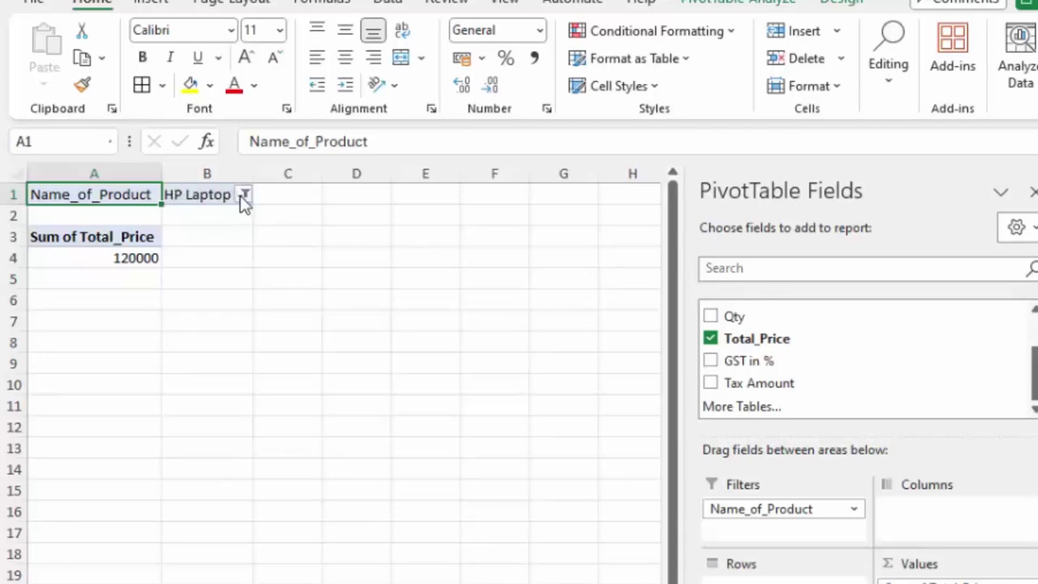
click(244, 196)
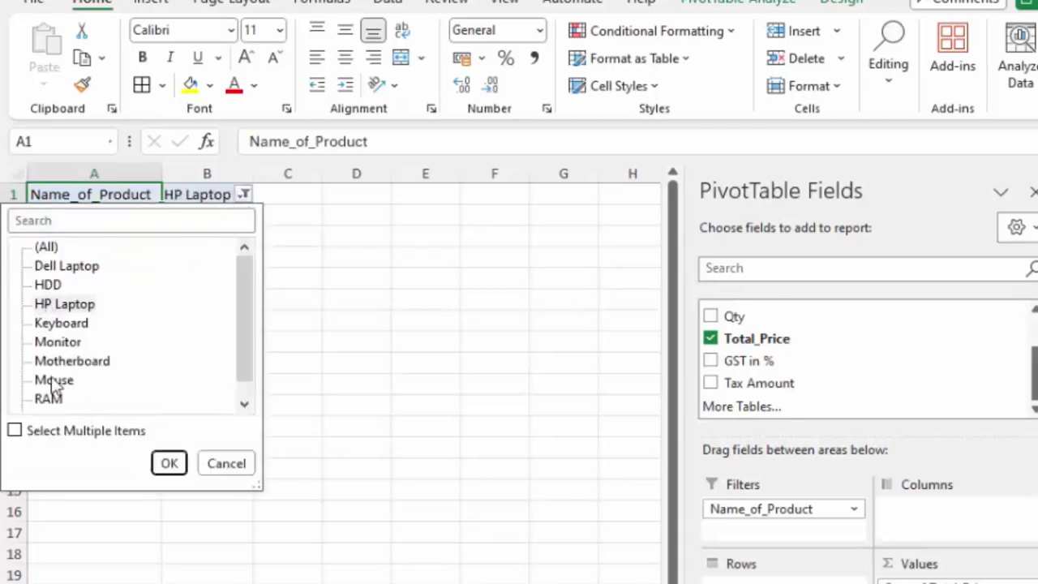
Filter the PivotTable to Keyboard, showing a Total_Price sum of 25000.
click(53, 323)
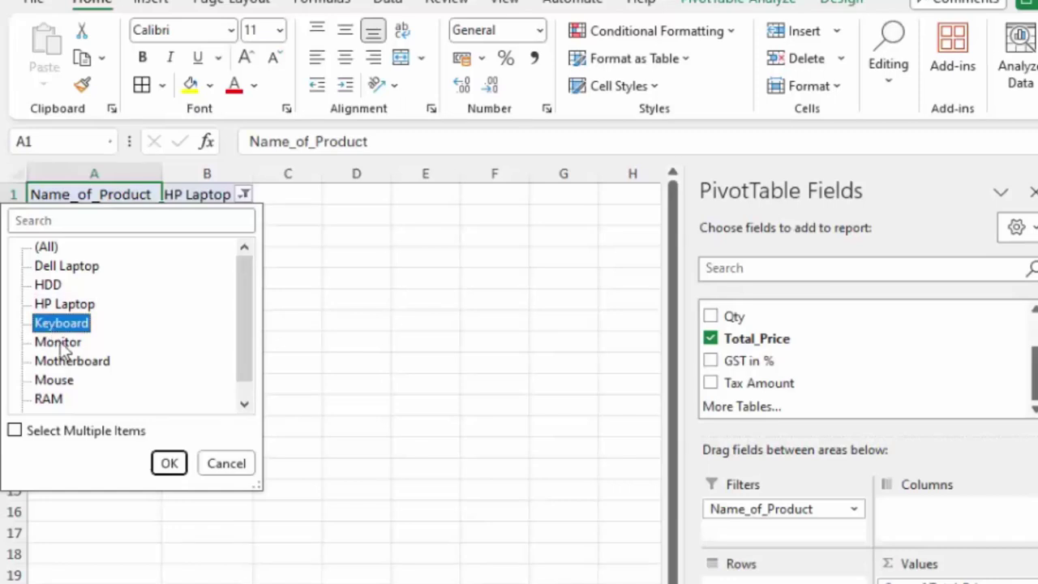
click(171, 463)
click(149, 323)
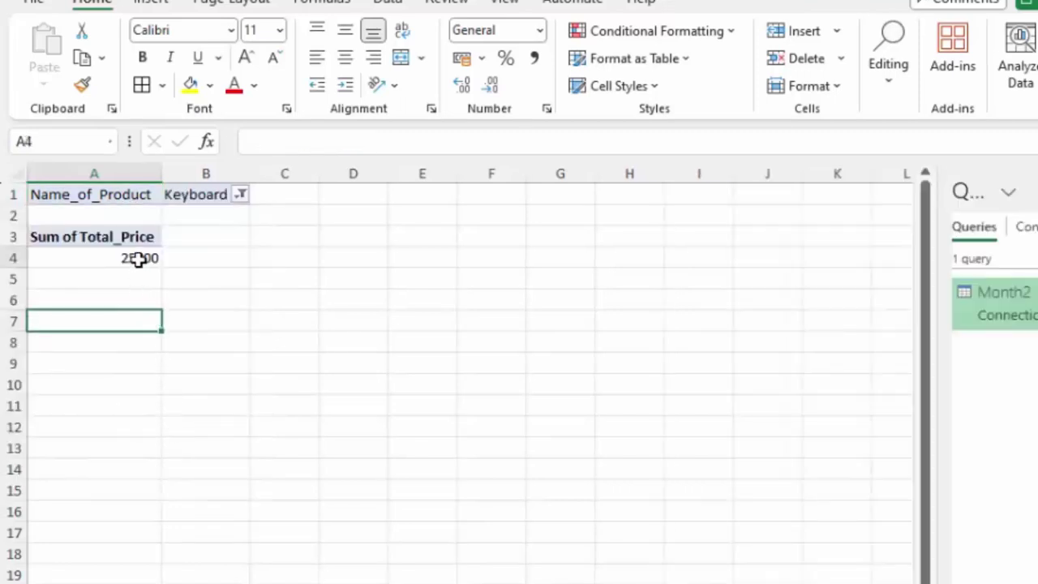
click(138, 258)
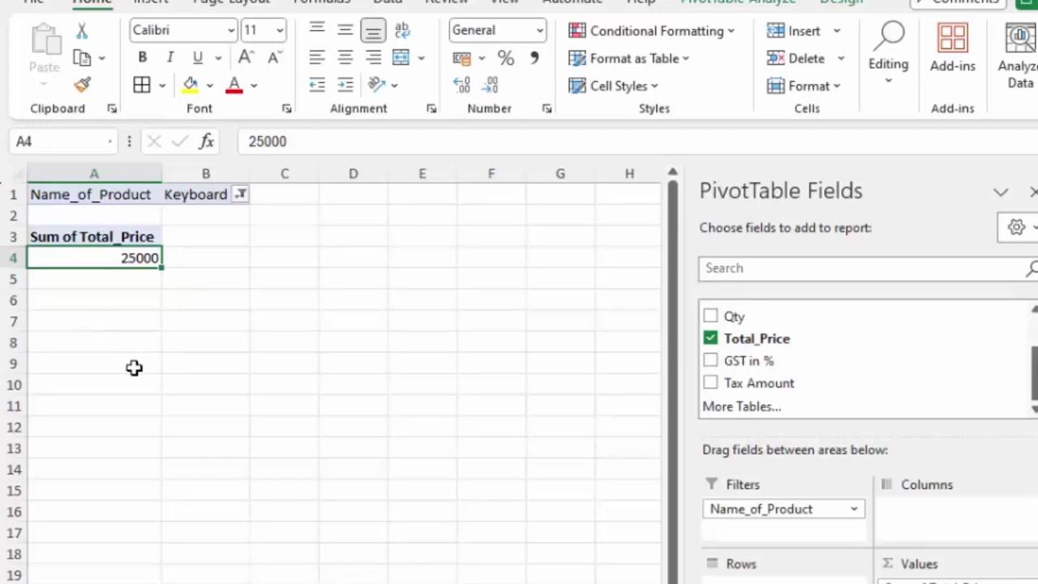
Shade Keyboard's Total_Price cell E3 (25000) yellow on the data sheet, then return to the PivotTable.
key(ctrl+Page_Up)
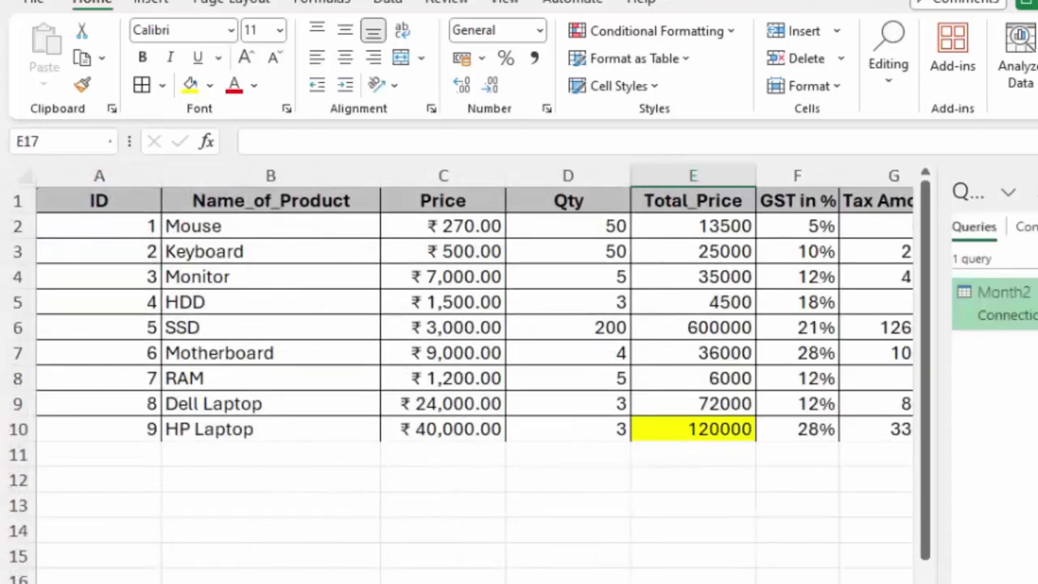
drag(243, 251, 654, 243)
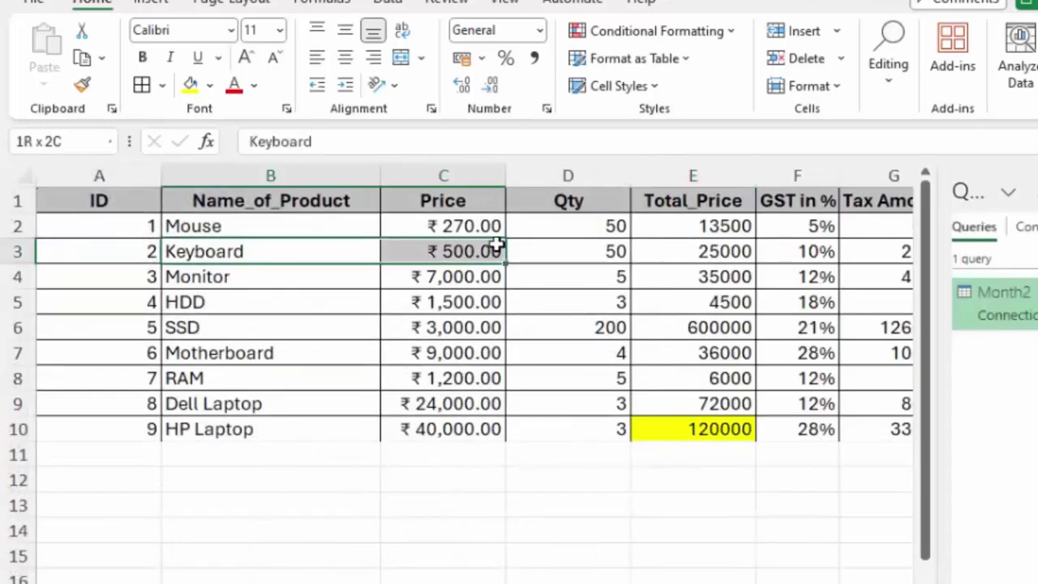
click(700, 249)
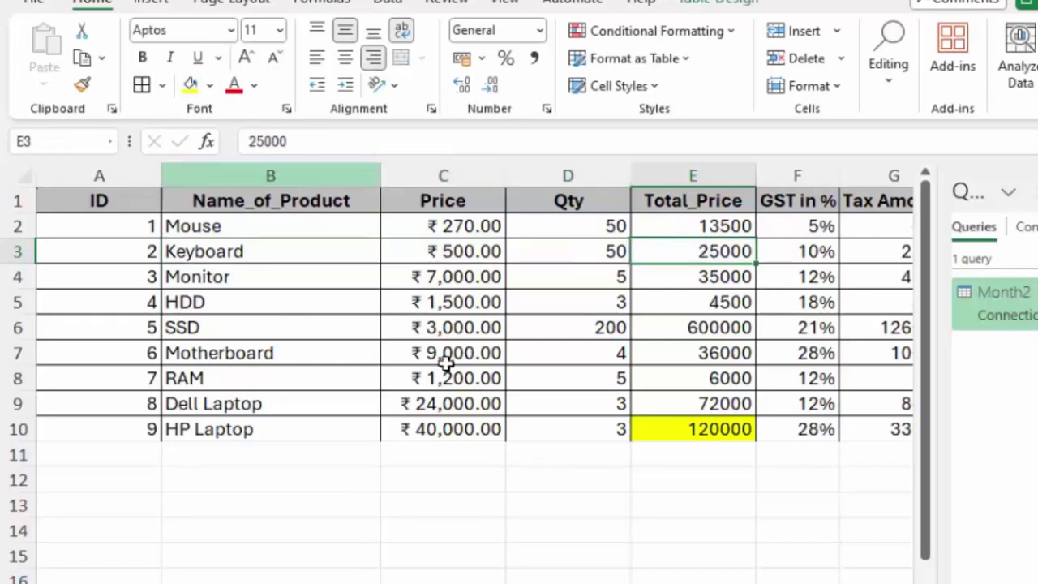
click(190, 86)
click(394, 532)
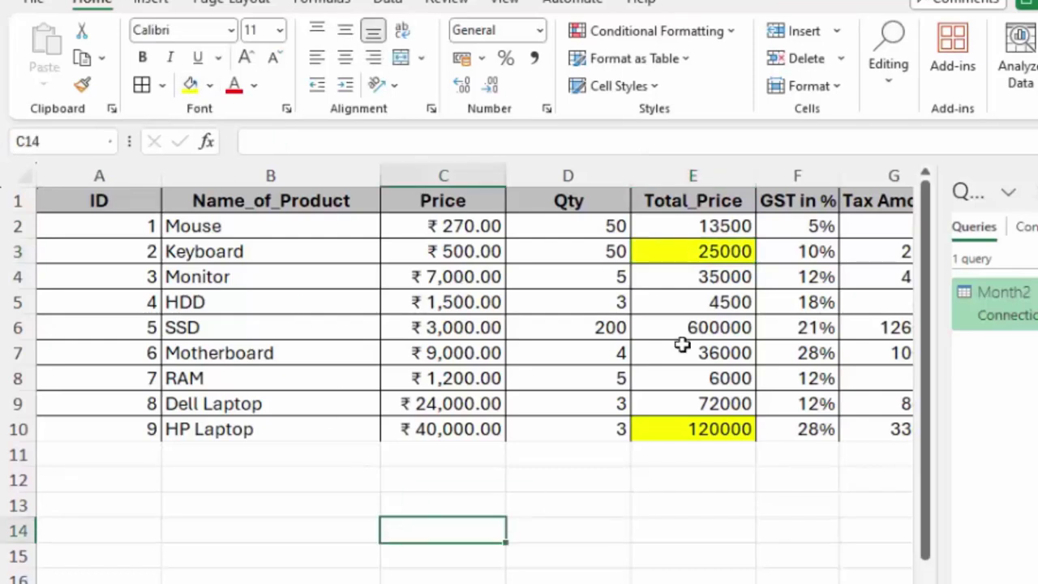
scroll(475, 373, right, 3)
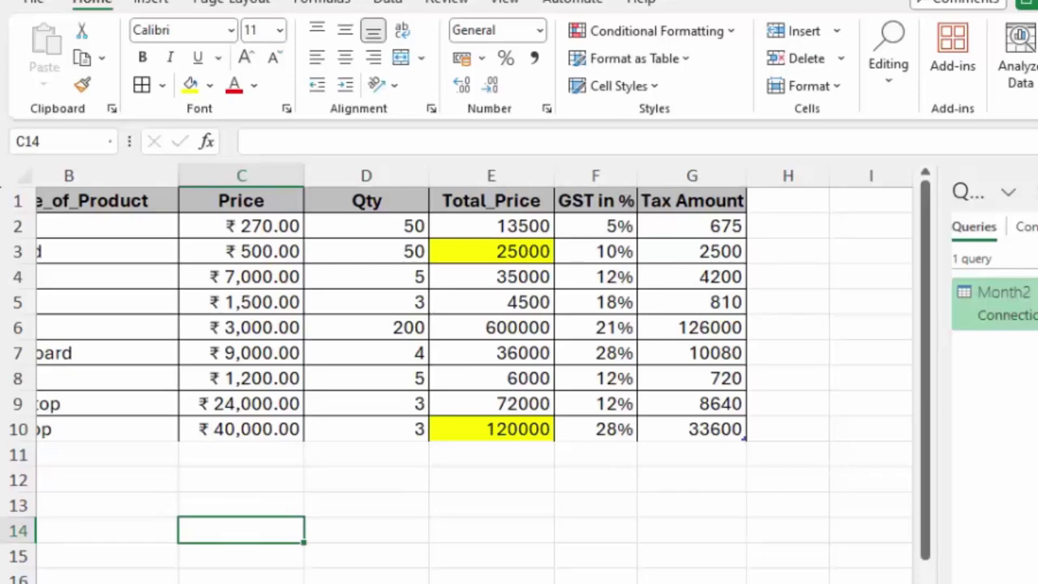
key(ctrl+Page_Up)
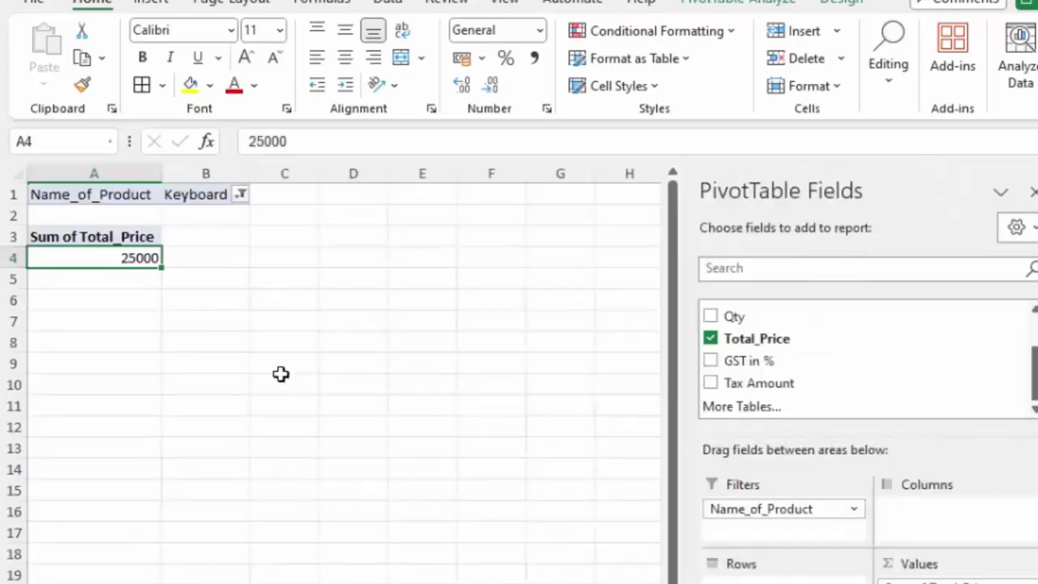
Replace Total_Price with Sum of Tax Amount in the PivotTable values, then return to the data sheet.
click(710, 339)
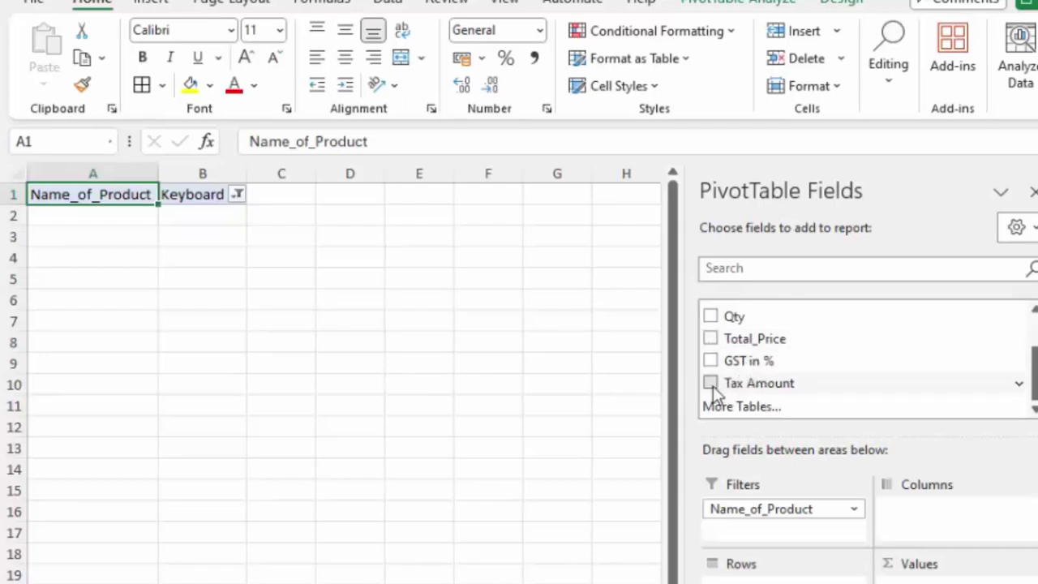
click(713, 386)
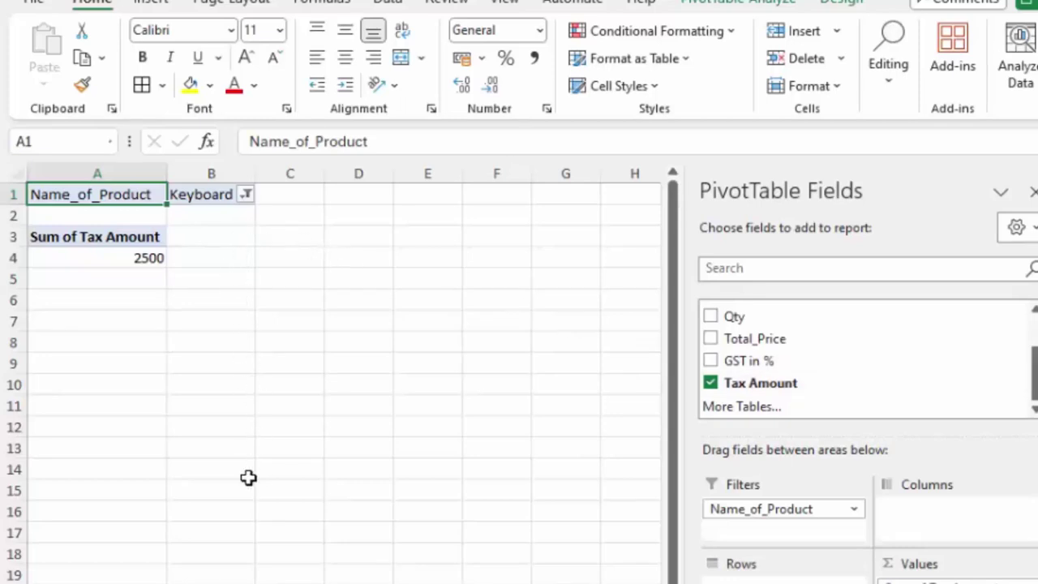
key(ctrl+Page_Down)
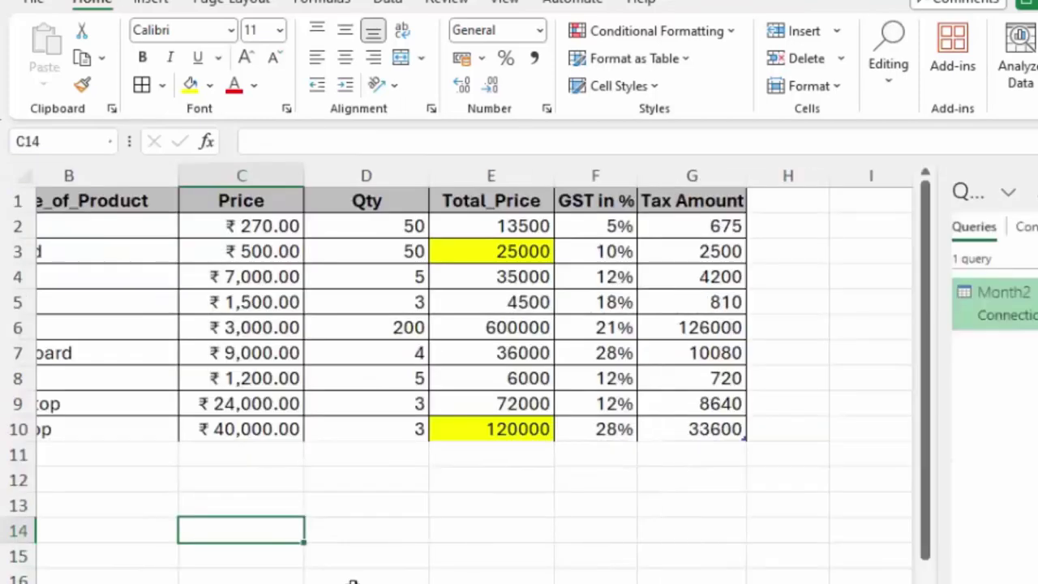
Fill the Keyboard row A3:G3 with a rose colour and check its tax amount cell.
scroll(471, 373, left, 3)
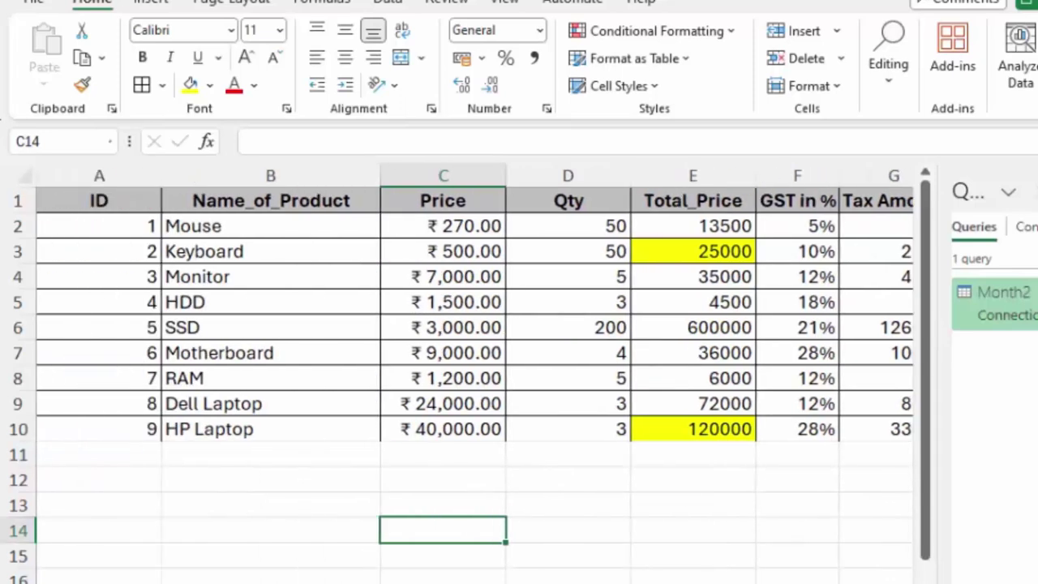
mouse_move(138, 258)
mouse_down()
mouse_move(917, 253)
mouse_move(742, 237)
mouse_up()
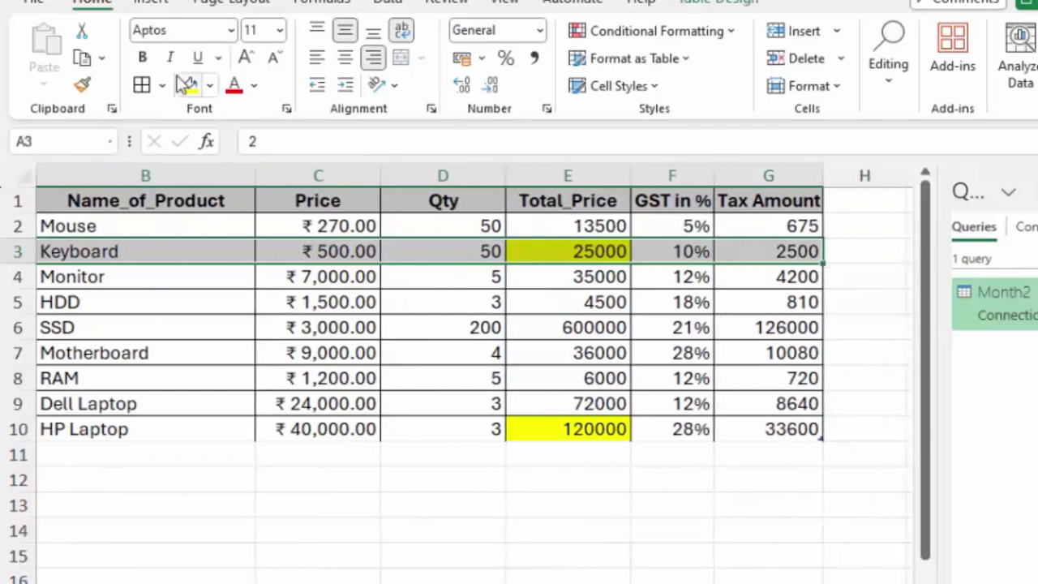
click(209, 85)
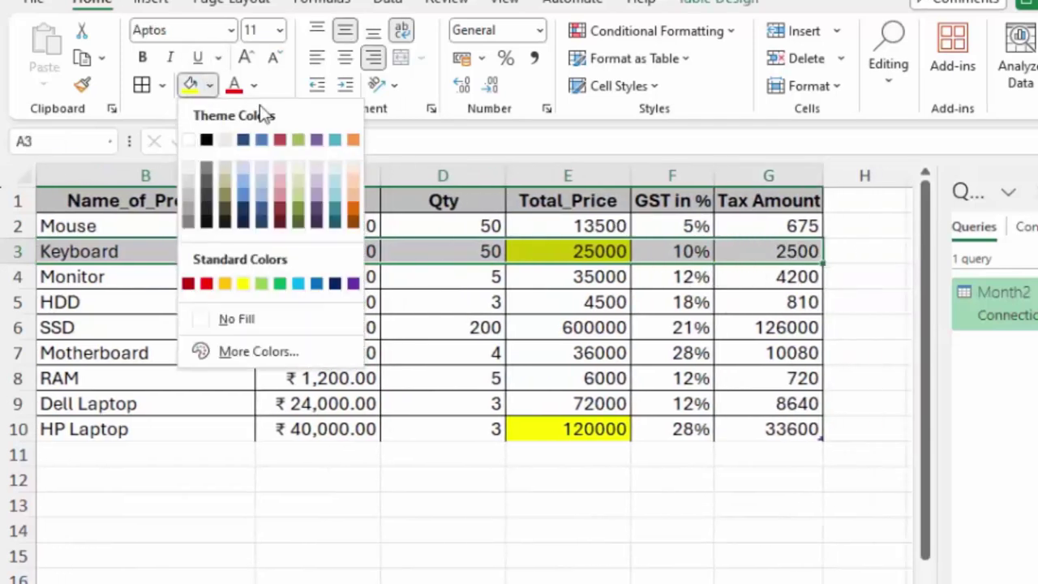
click(279, 180)
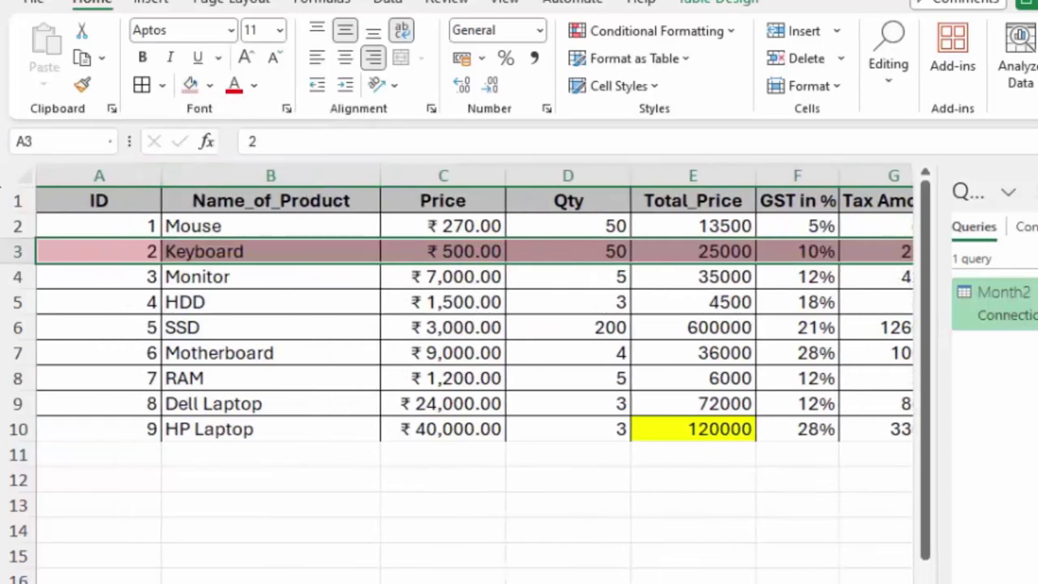
ctrl+scroll(458, 373, down, 1)
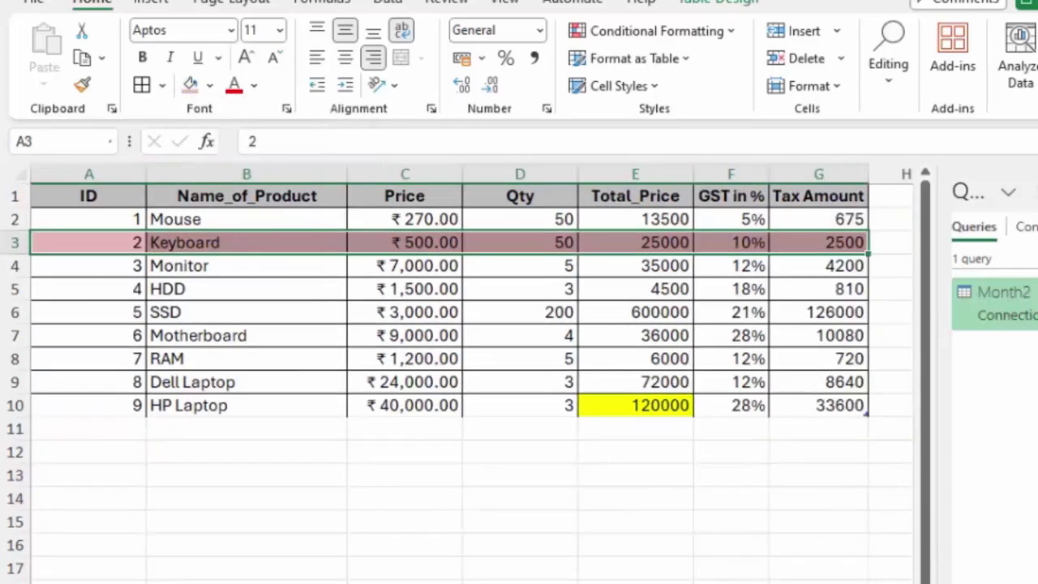
click(815, 247)
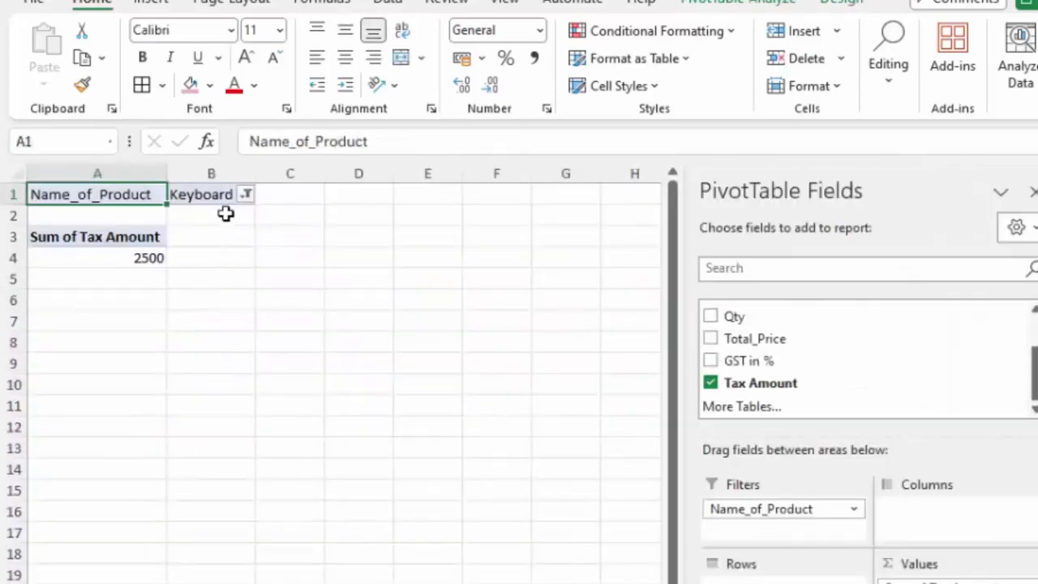
Filter the PivotTable's Name_of_Product to Motherboard (tax sum 10080), then return to the data sheet.
click(246, 196)
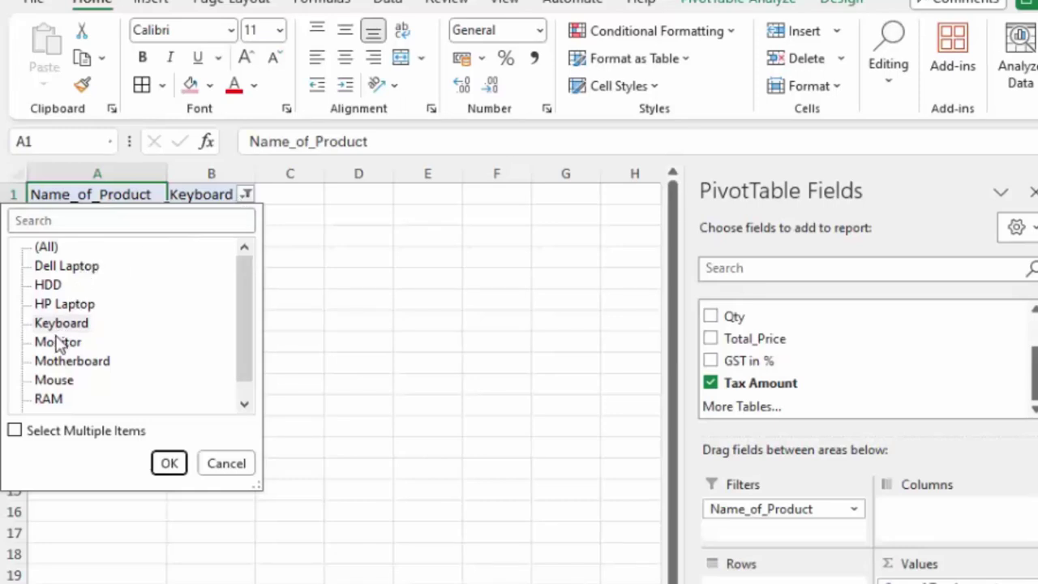
click(49, 362)
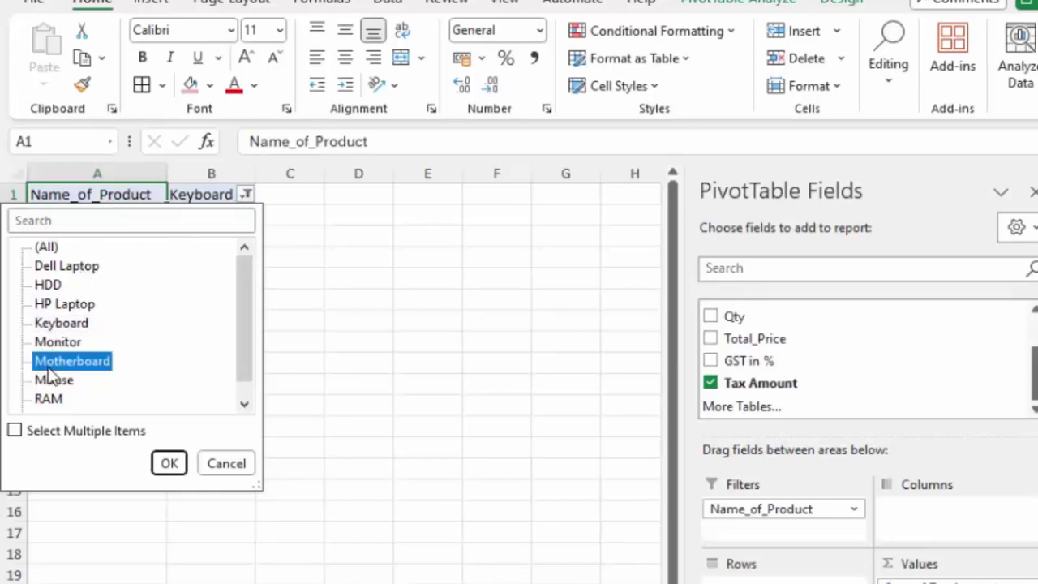
click(171, 465)
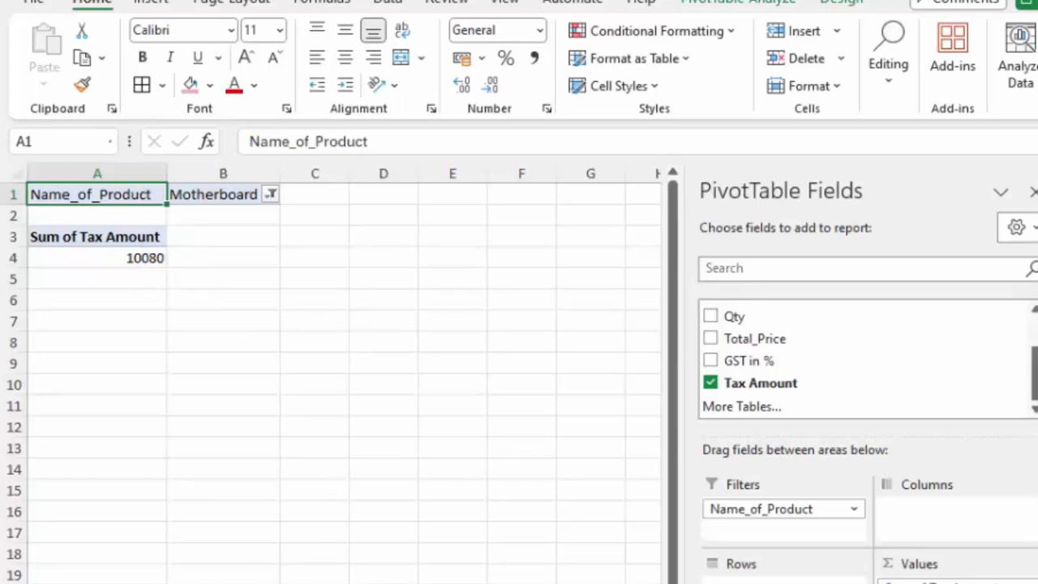
key(ctrl+Page_Down)
Give the Motherboard row A7:G7 a black fill with white text, then return to the PivotTable.
click(111, 343)
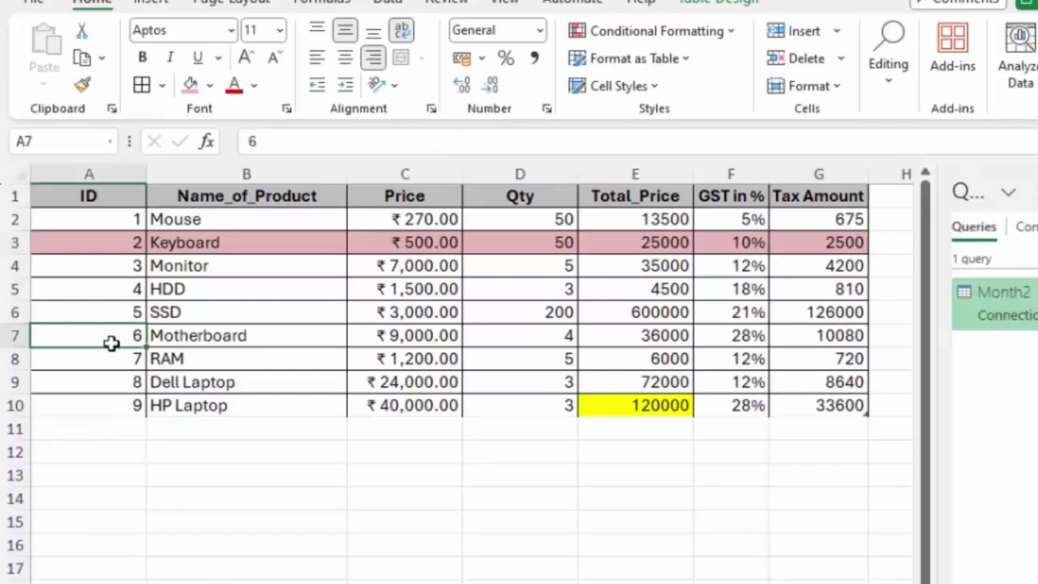
drag(111, 343, 793, 343)
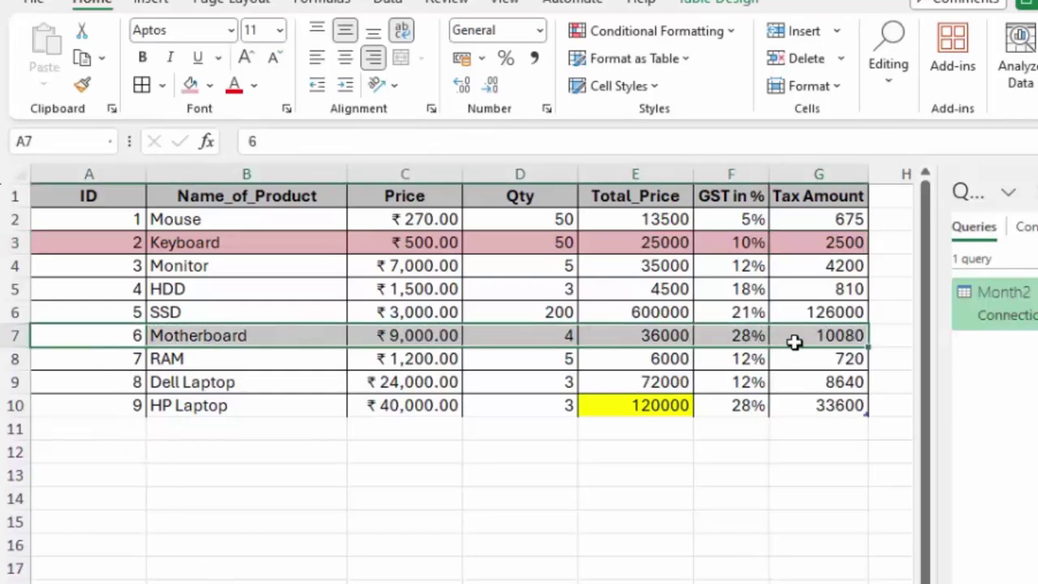
click(211, 85)
key(Escape)
click(193, 88)
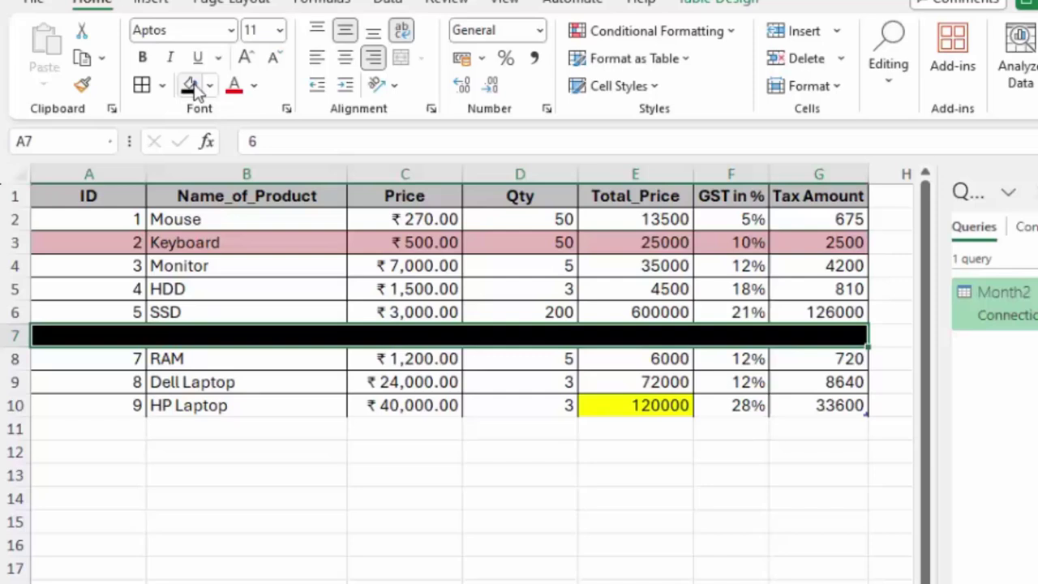
click(254, 87)
click(241, 169)
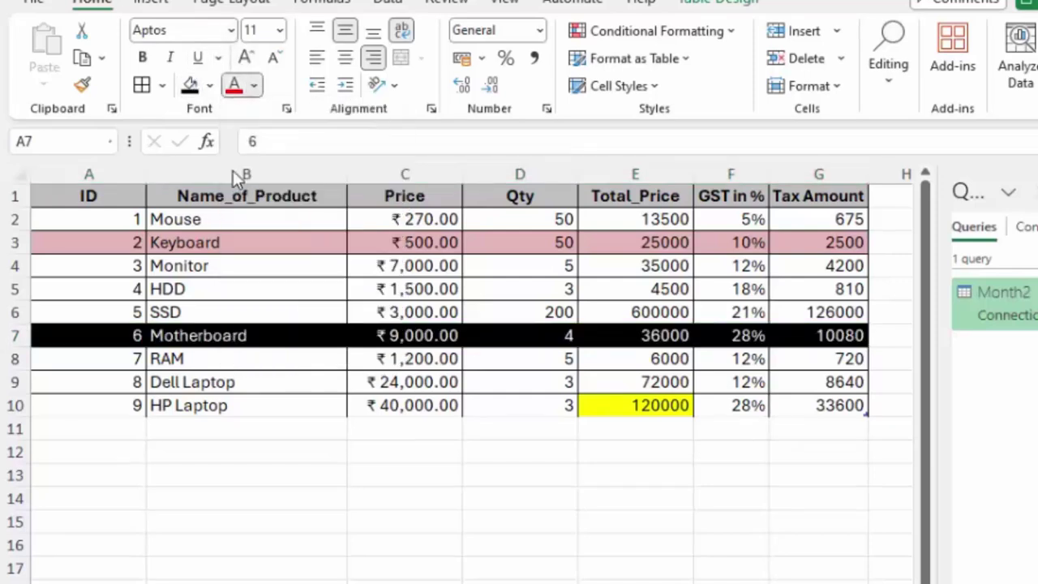
click(283, 458)
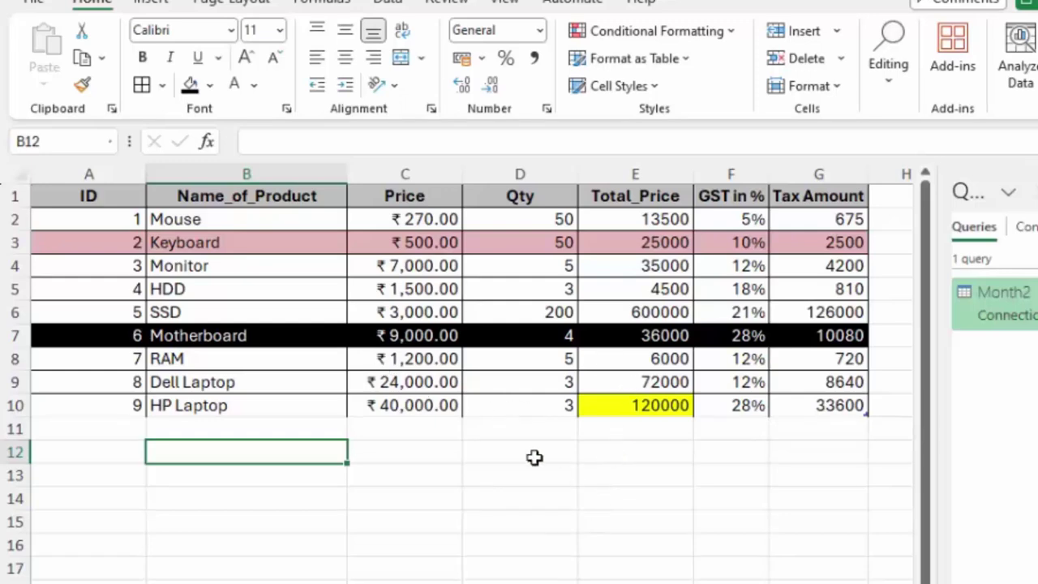
key(ctrl+Page_Up)
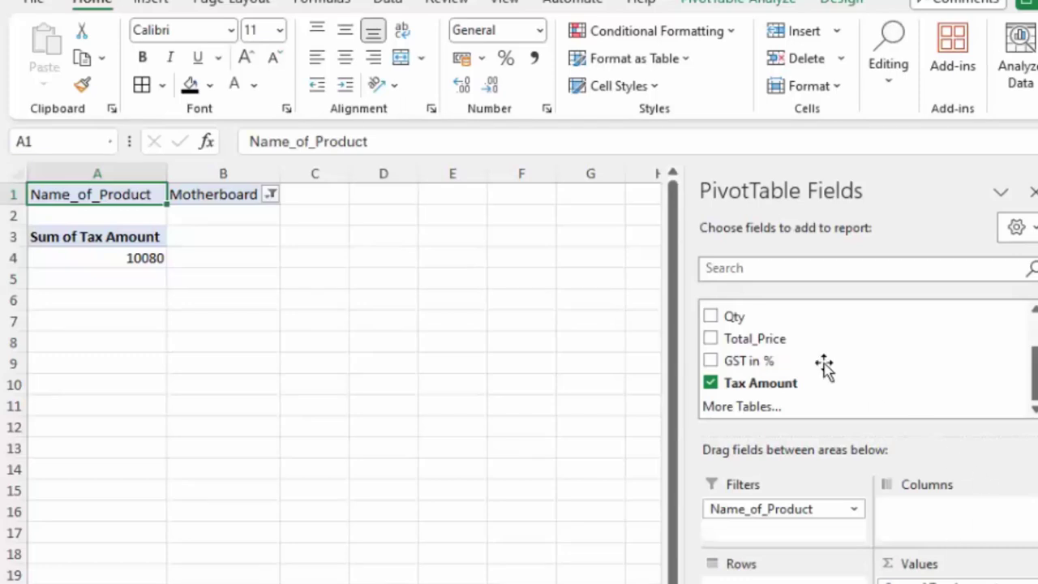
Add Sum of Total_Price and filter the PivotTable to Dell Laptop, showing 8640 and 72000.
click(711, 339)
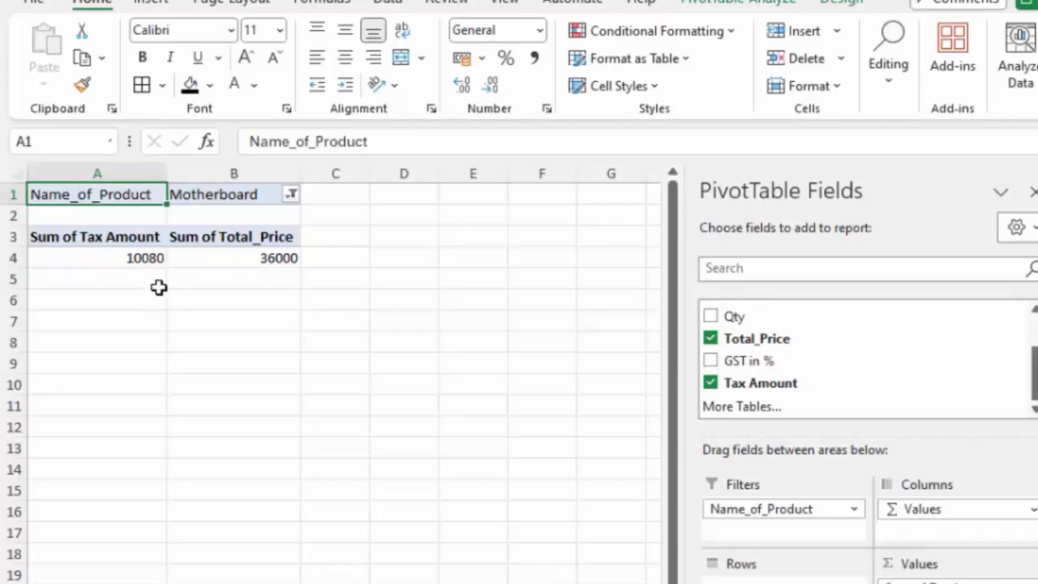
click(290, 194)
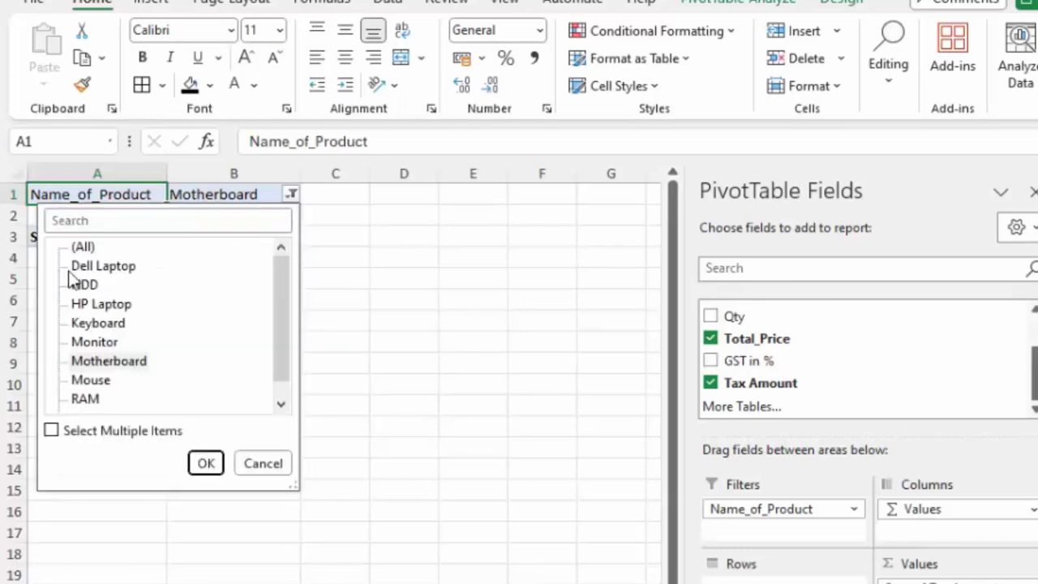
click(105, 267)
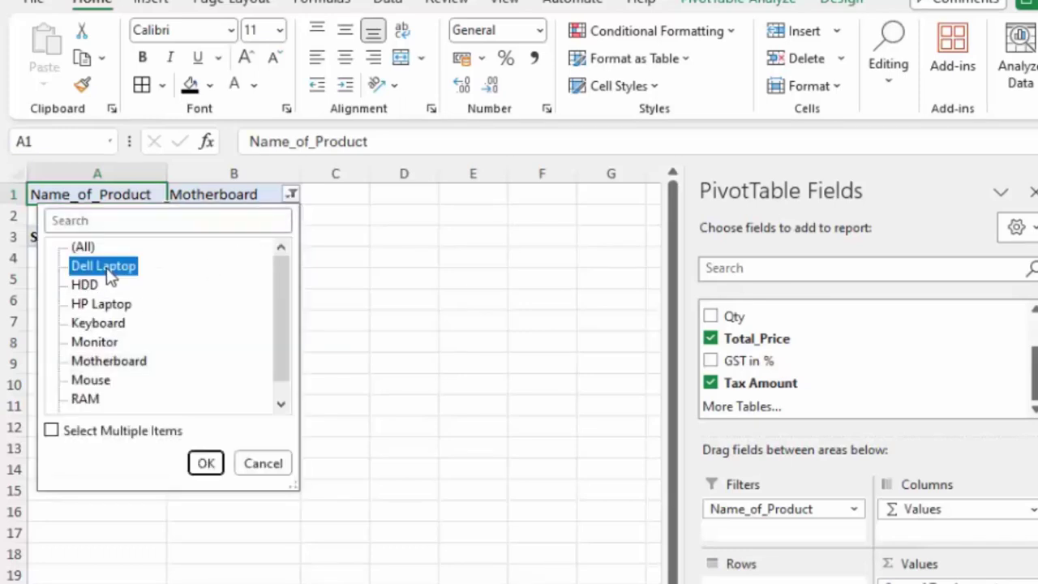
click(205, 463)
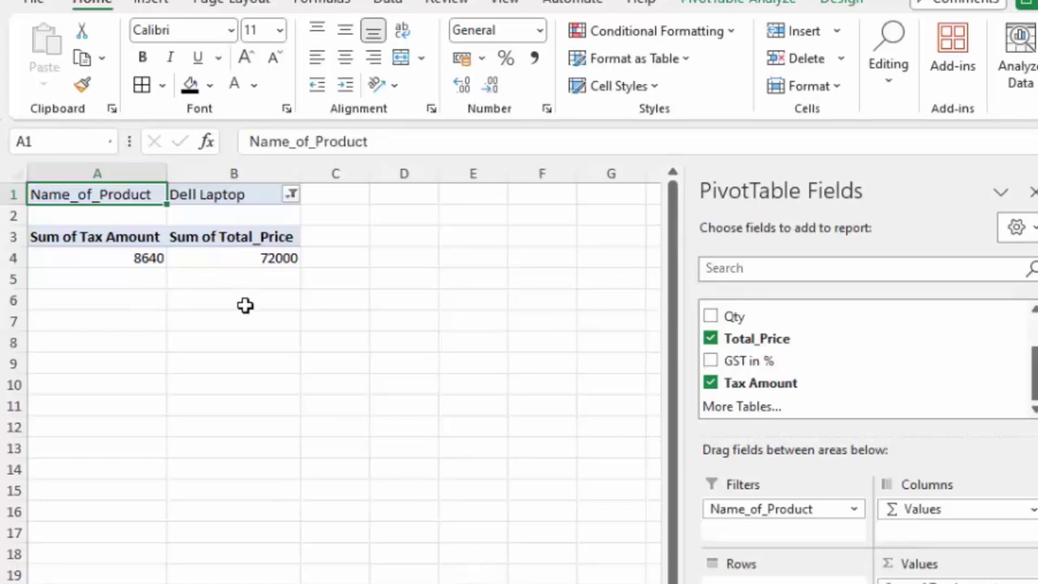
On the data sheet, fill the Dell Laptop row A9:G9 light peach.
key(ctrl+Page_Up)
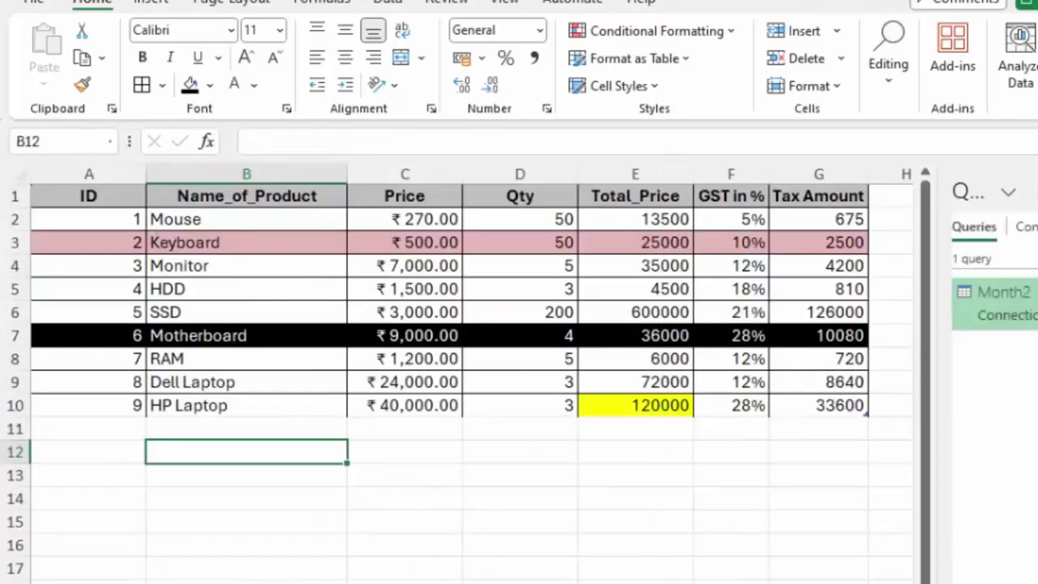
mouse_move(132, 387)
mouse_down()
mouse_move(615, 362)
mouse_move(642, 373)
mouse_move(795, 376)
mouse_up()
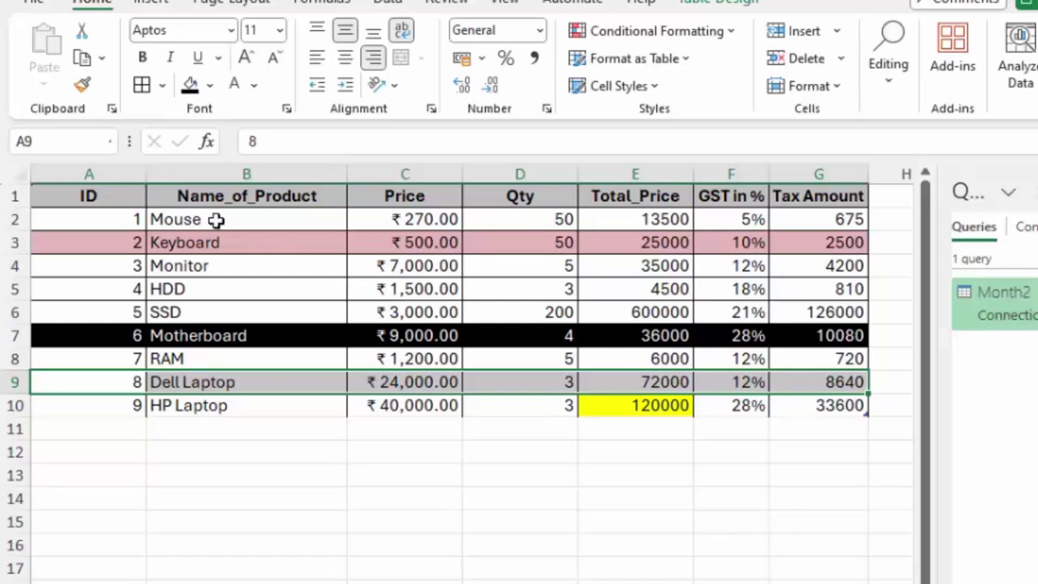
click(209, 86)
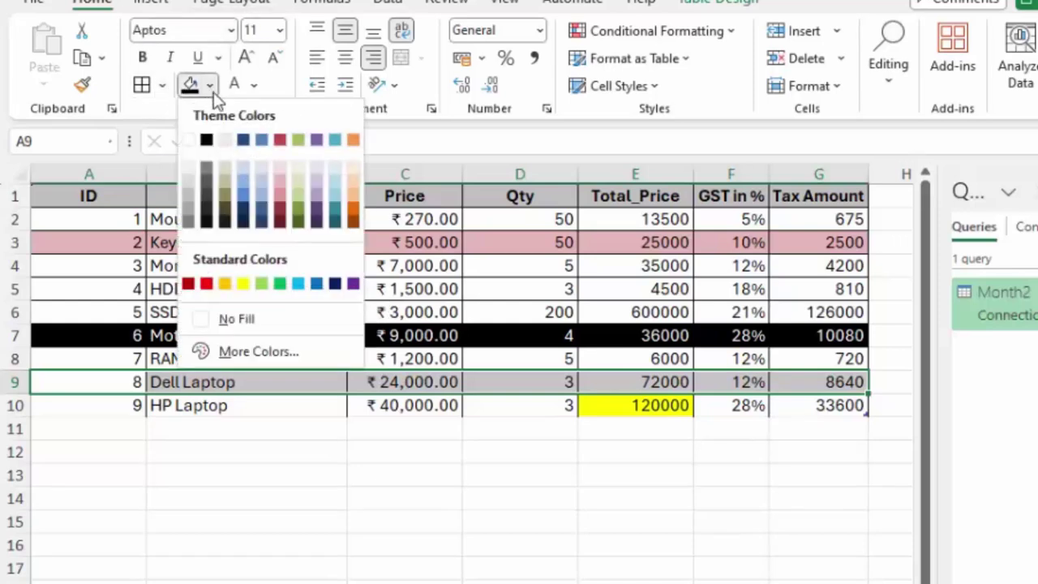
click(355, 169)
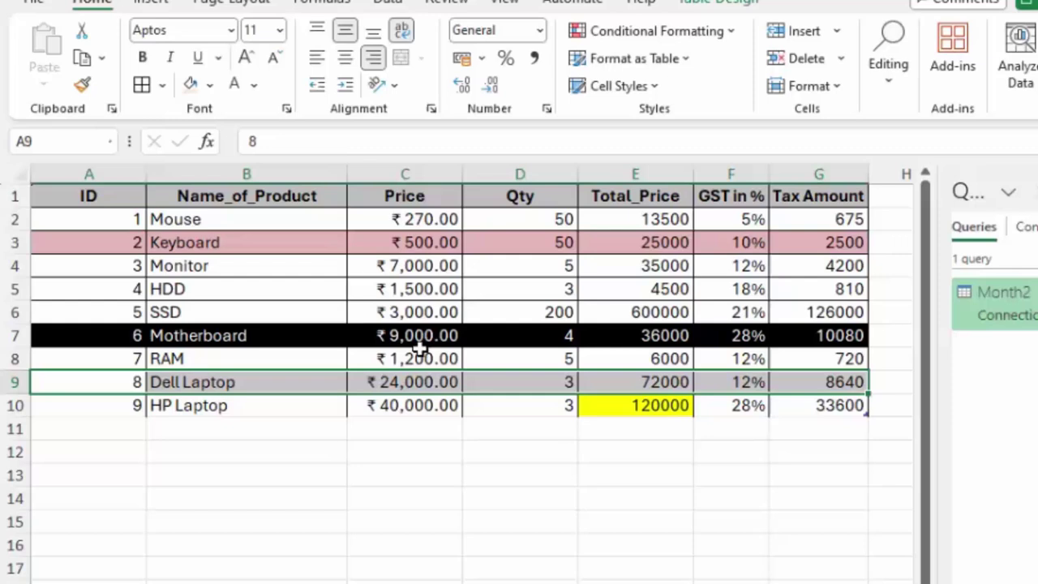
click(190, 86)
click(300, 452)
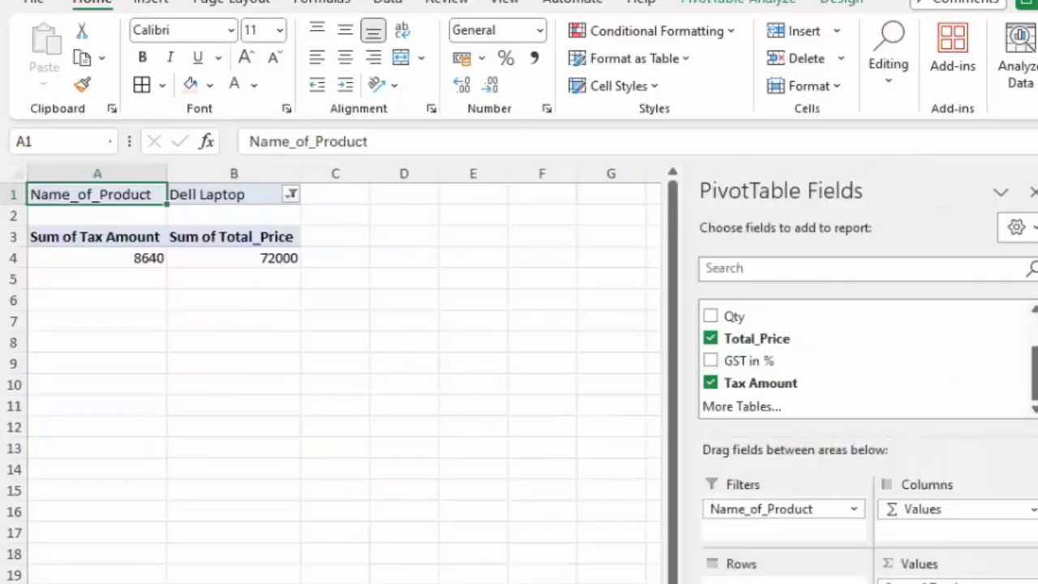
mouse_move(292, 260)
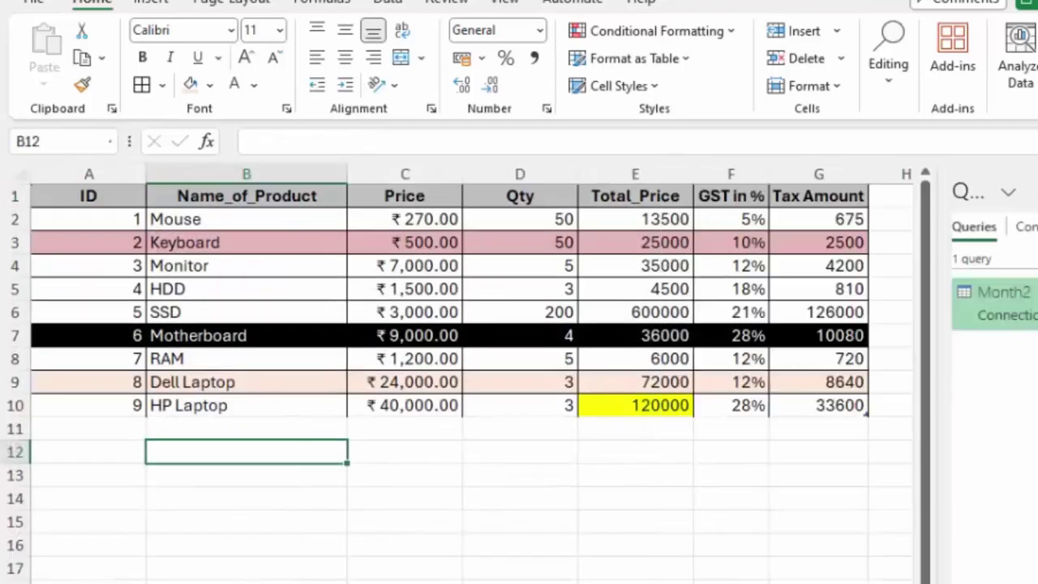
Check Dell Laptop's Total_Price of 72000 in E9 and its tax formula in G9.
click(658, 388)
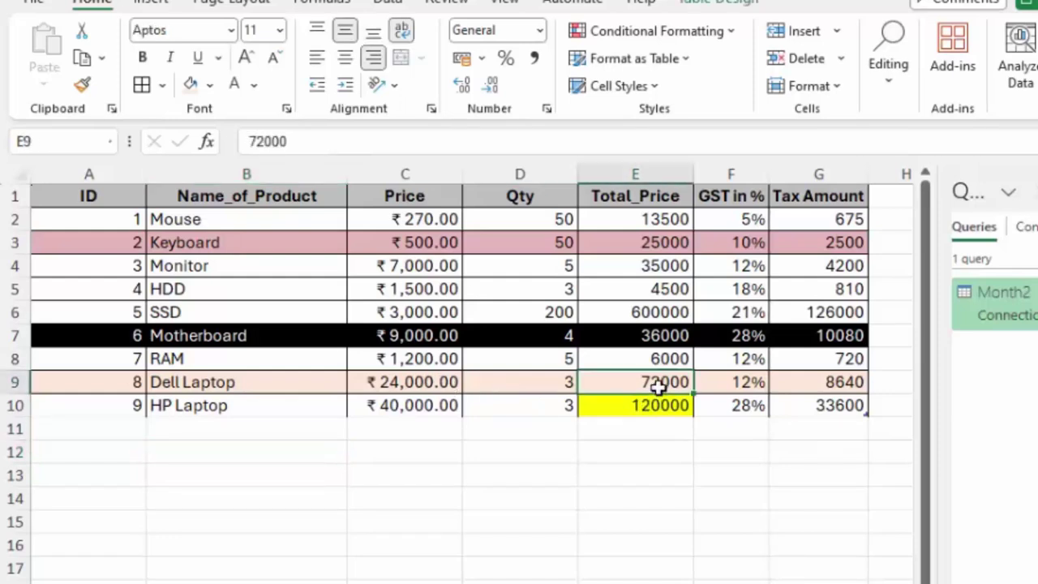
click(817, 384)
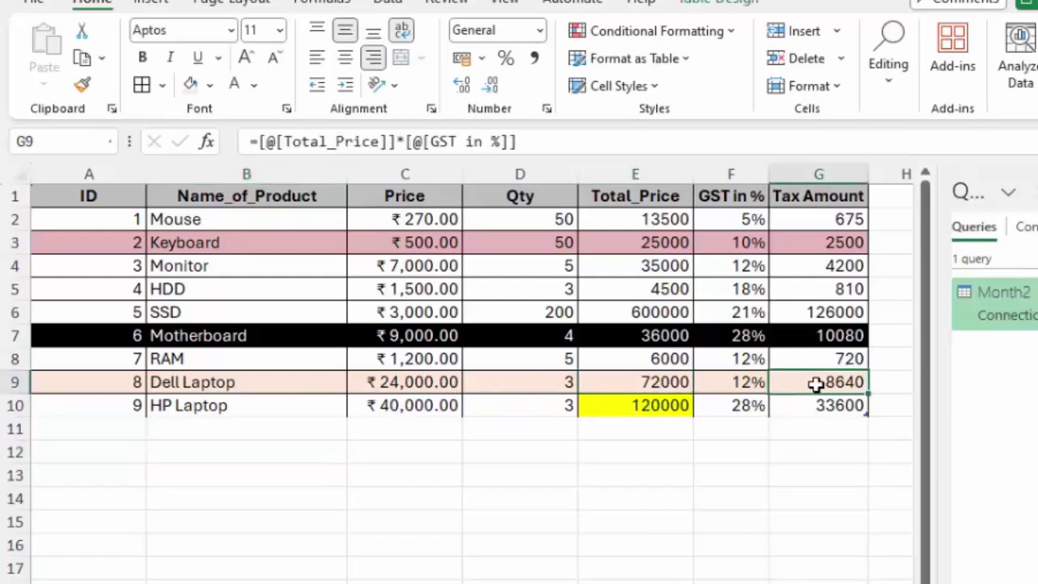